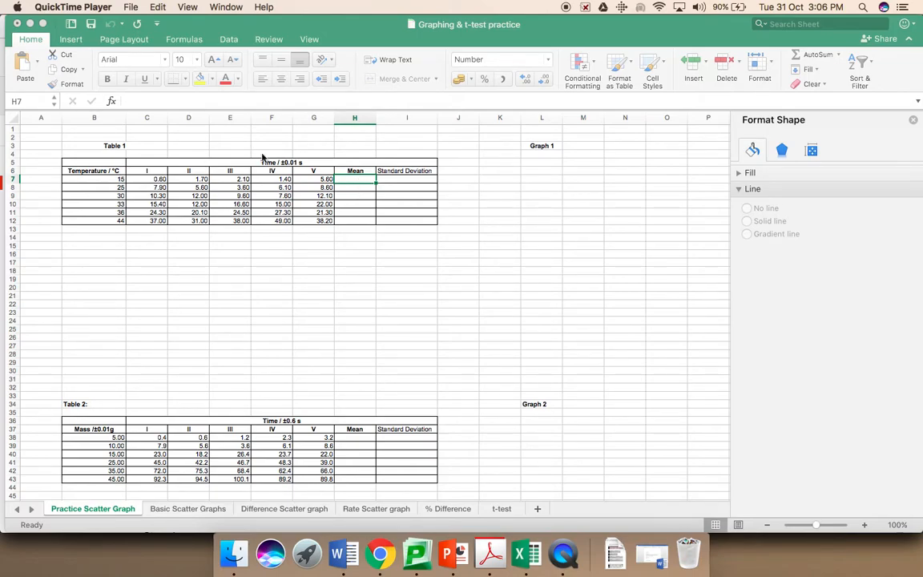
Step: Start a formula with an equals sign in cell H7, Table 1's first Mean cell
left_click(355, 180)
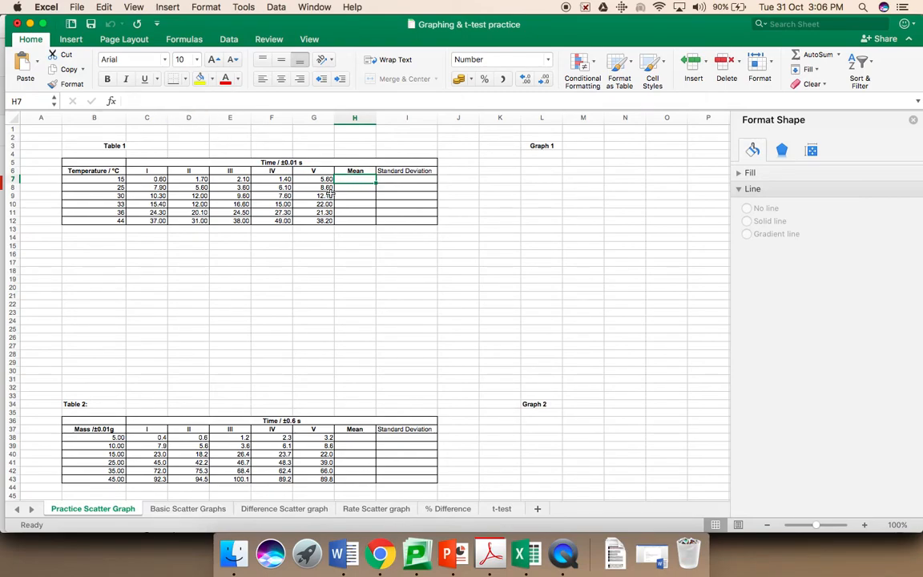
type("=")
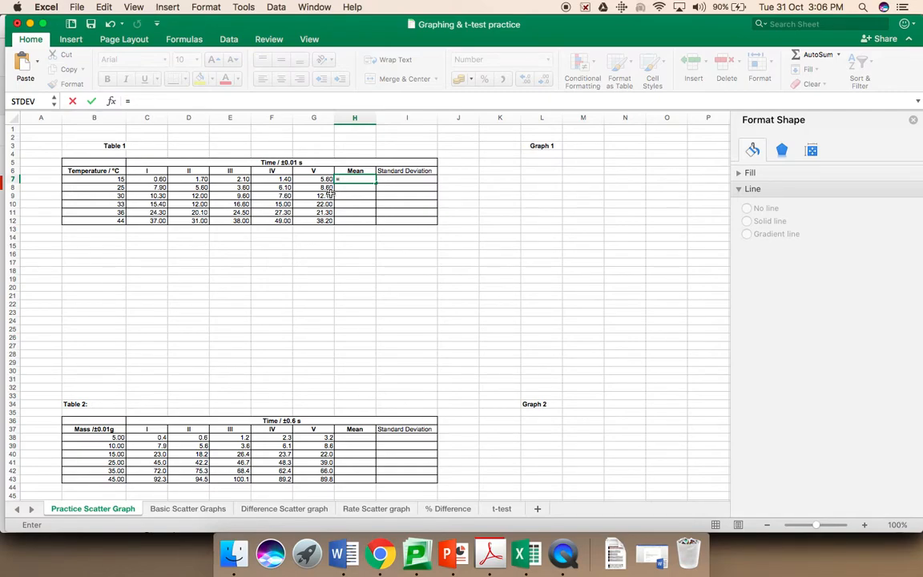
Step: Enter =AVERAGE(C7:G7) in H7 and fill it down to H12, giving means 2.28 to 38.64
type("ave")
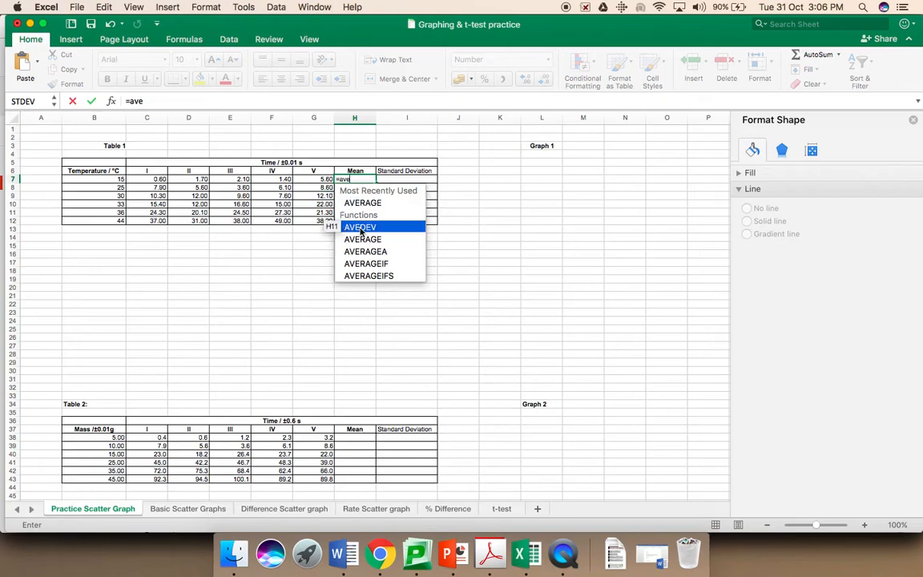
double_click(360, 204)
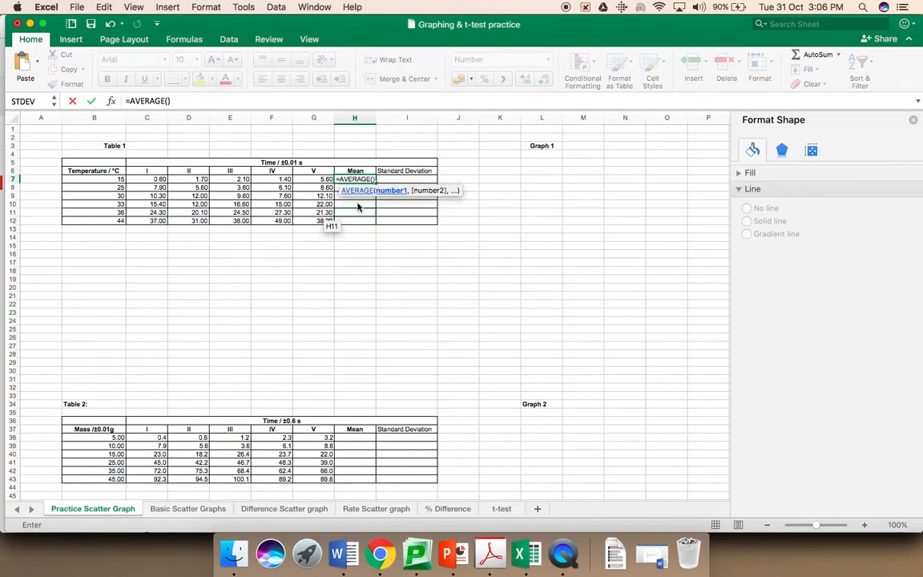
left_click(145, 180)
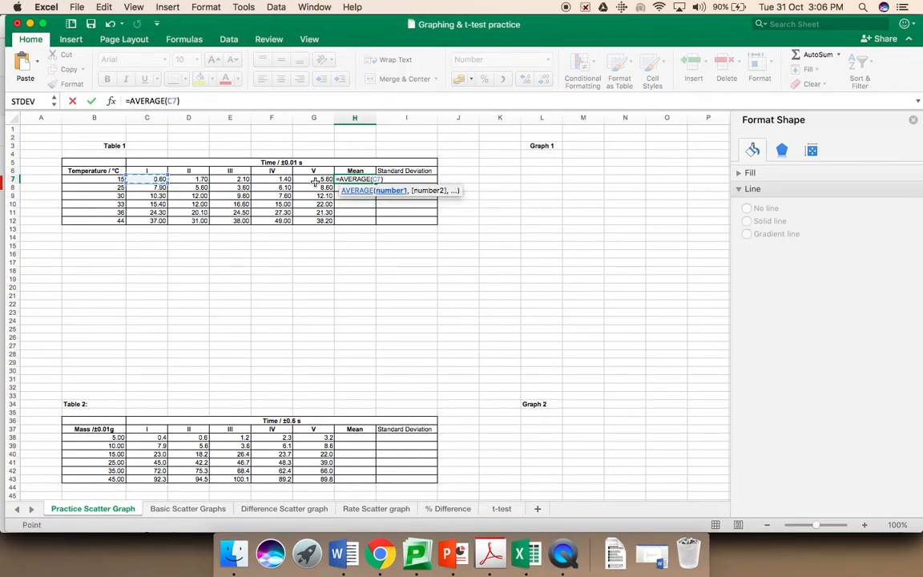
left_click_drag(315, 181, 314, 181)
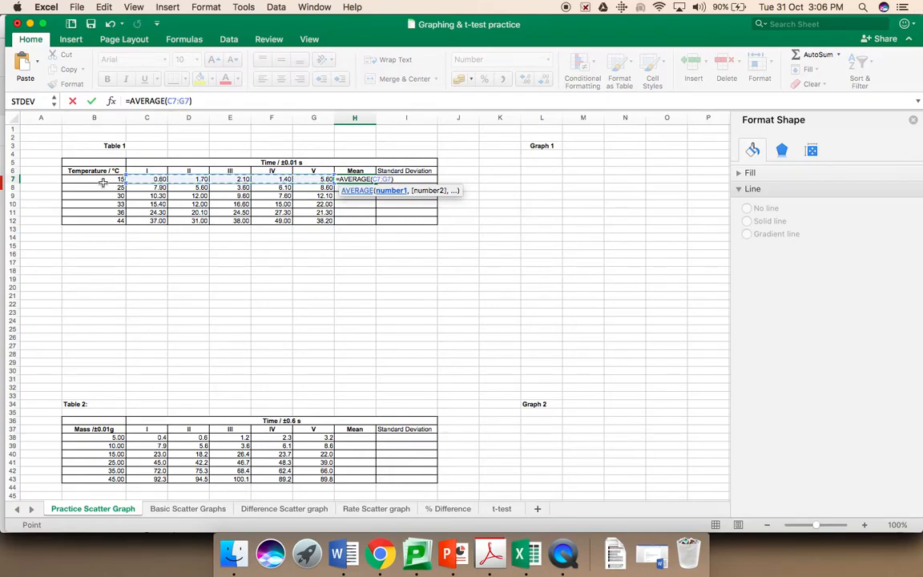
key("Return")
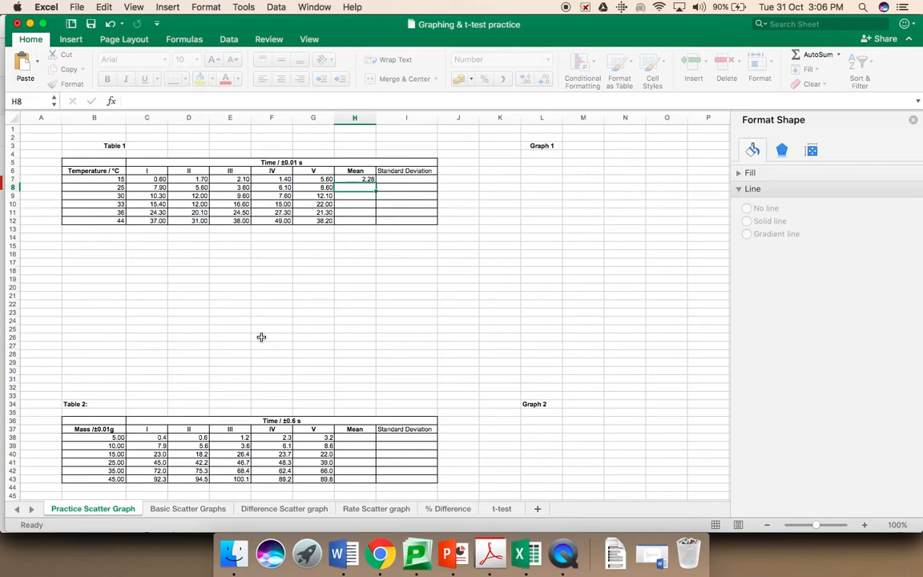
left_click(358, 179)
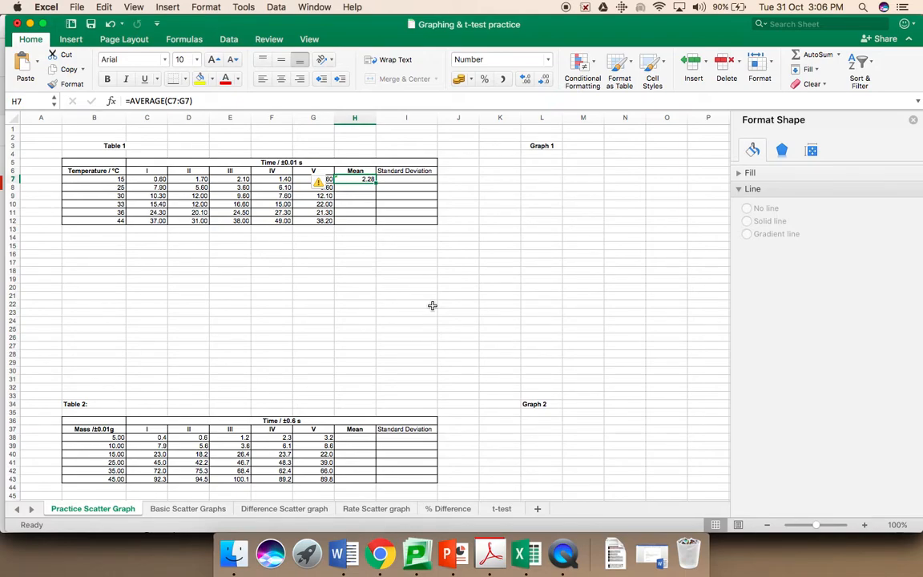
left_click_drag(376, 182, 375, 226)
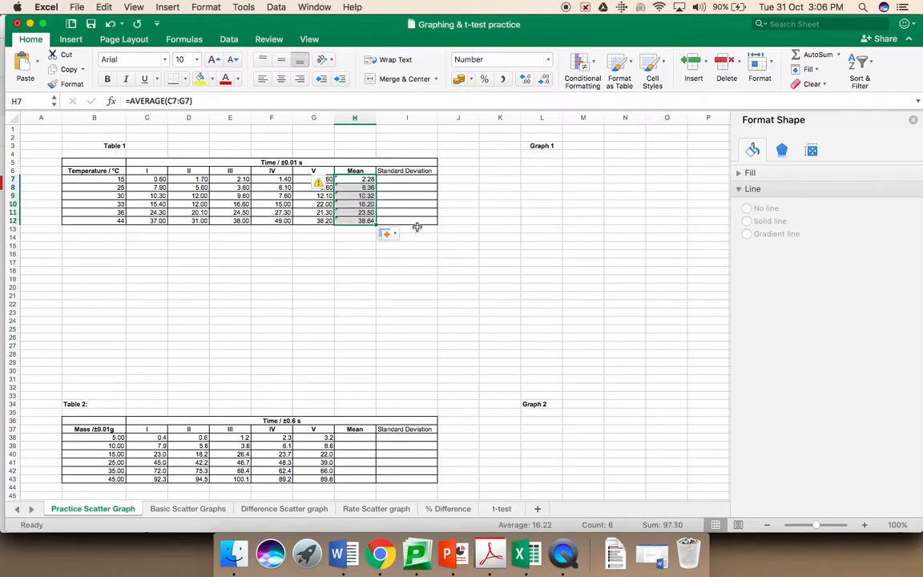
left_click(392, 181)
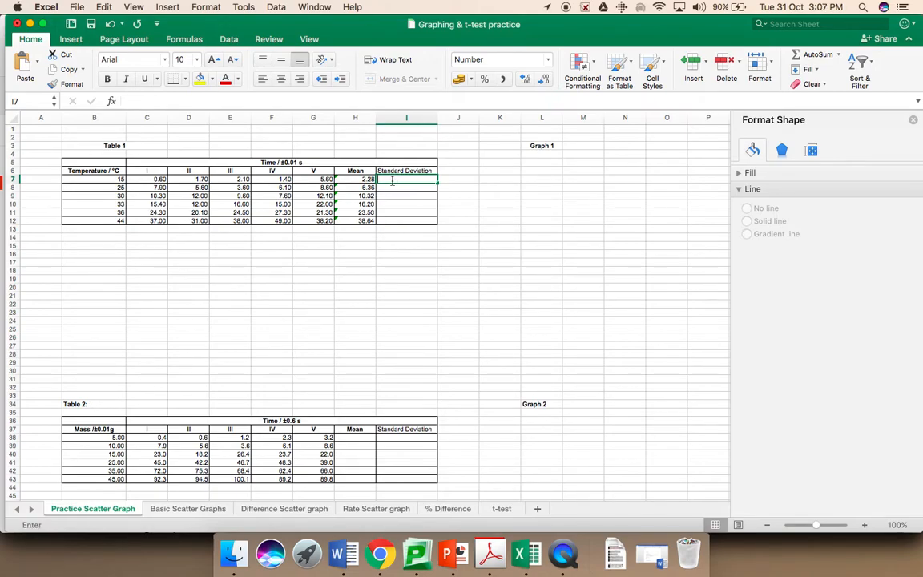
Step: Enter =STDEV(C7:G7) in I7 and fill it down to I12, giving 1.94 to 6.50
type("=std")
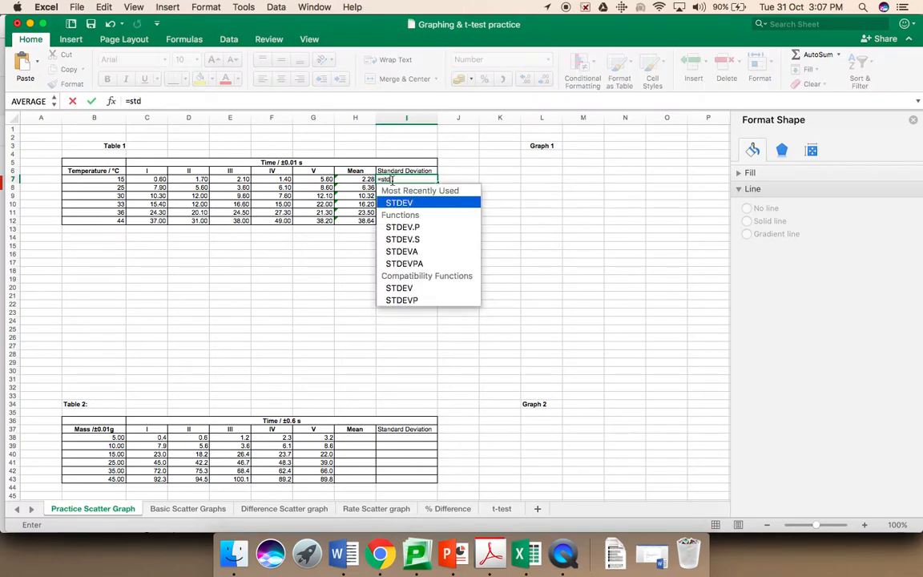
type("e")
double_click(396, 205)
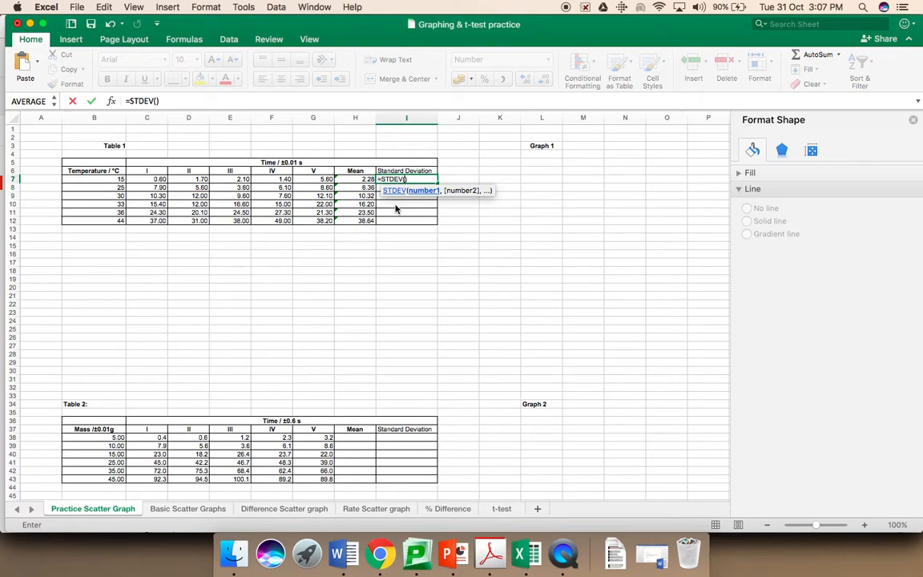
left_click(152, 181)
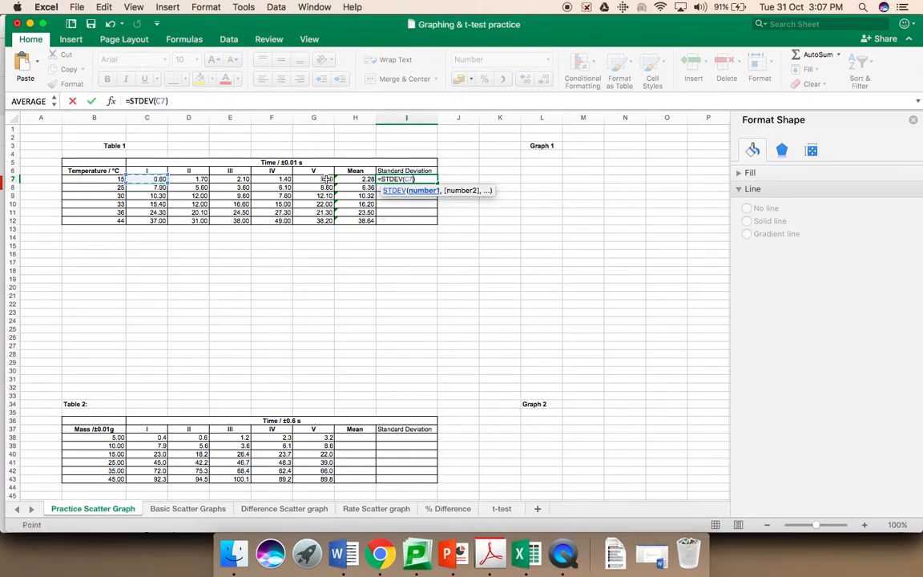
left_click(327, 180, "shift")
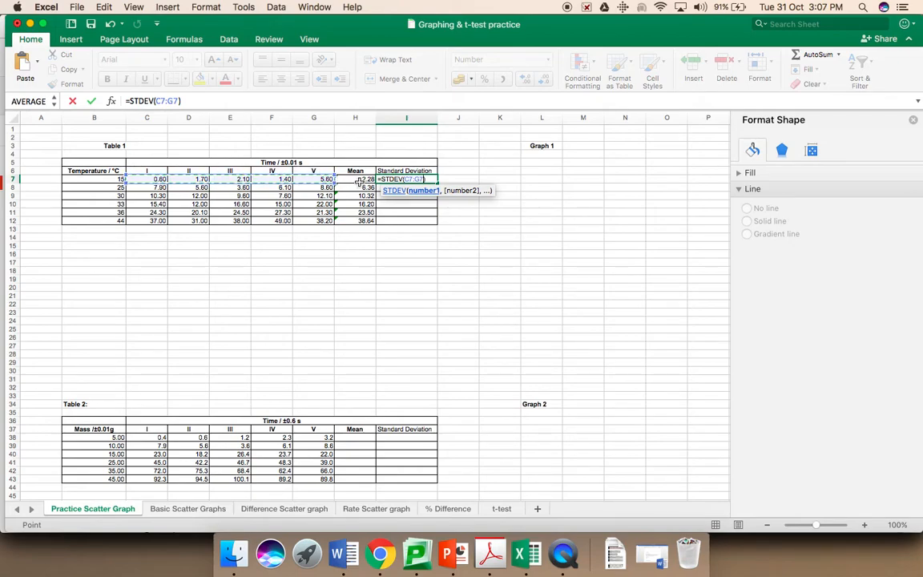
key("Return")
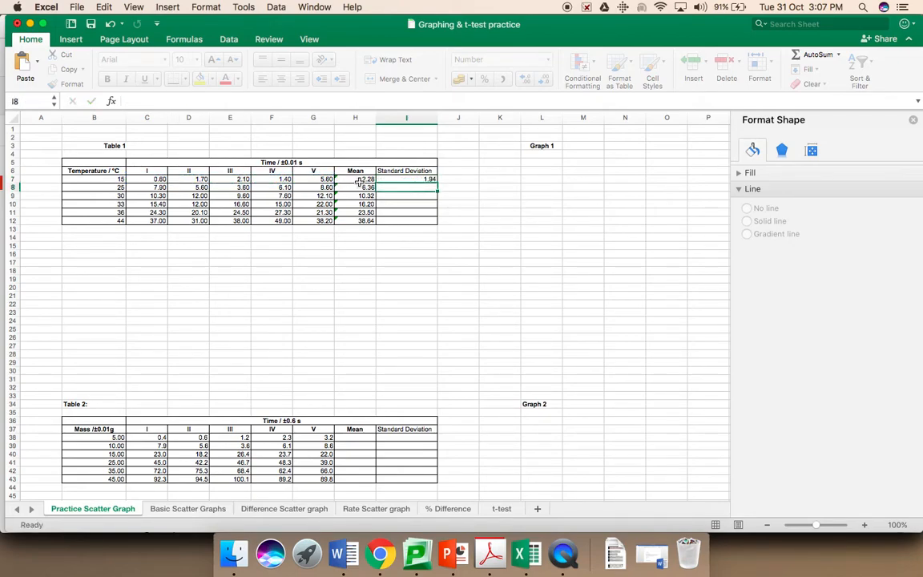
left_click(391, 178)
left_click_drag(436, 183, 438, 224)
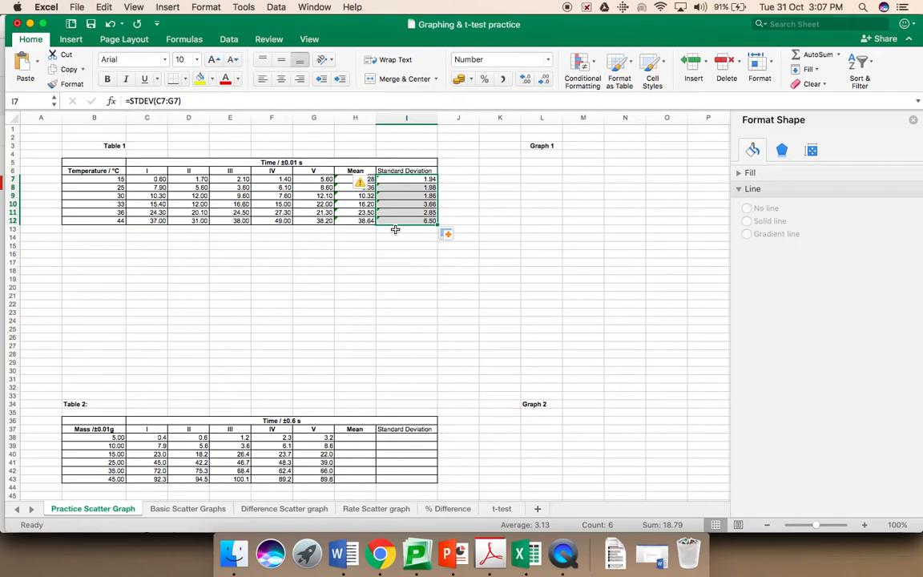
left_click(96, 246)
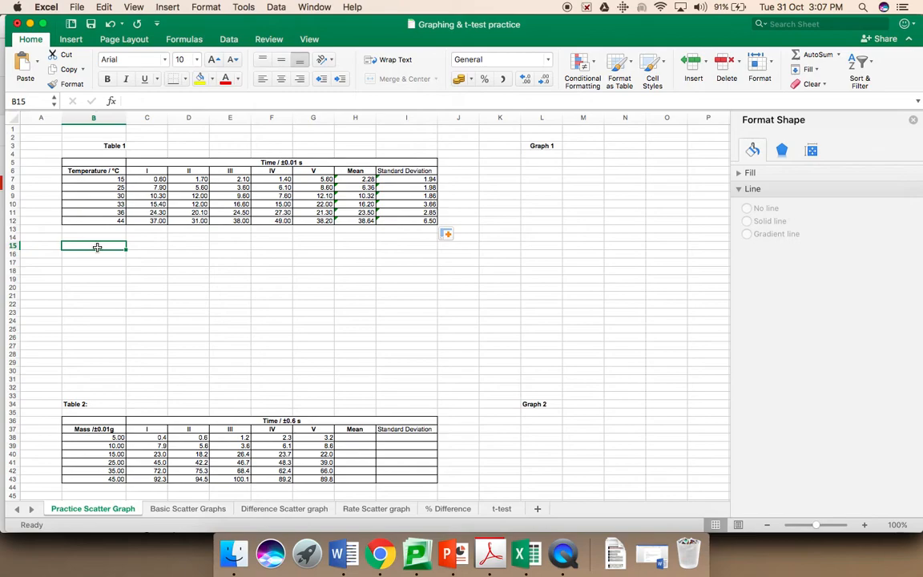
Step: Link B15 to the Temperature / °C heading with =B6 and fill down to B21
type("=")
left_click(87, 172)
key("Return")
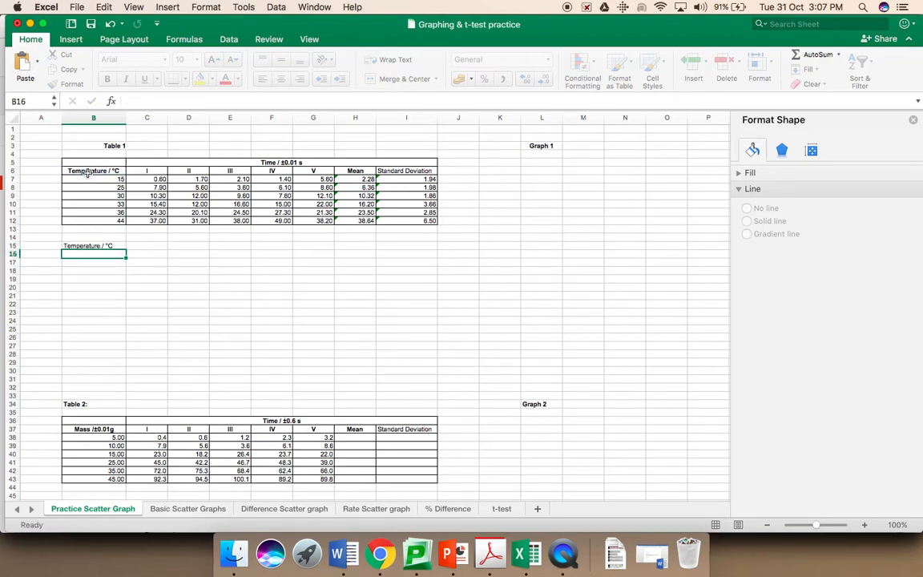
left_click(94, 246)
left_click_drag(126, 253, 126, 298)
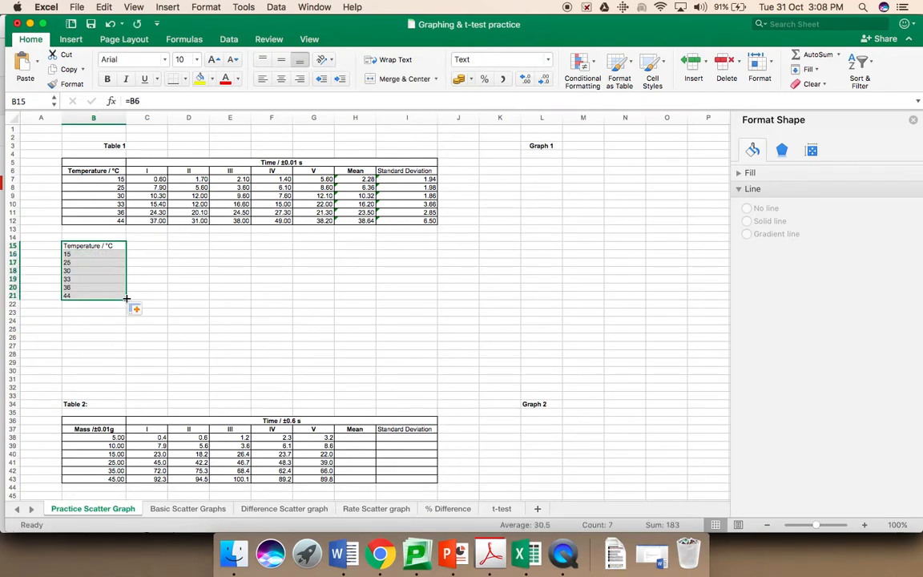
Step: Link C15 to the Mean heading with =H6 and fill down to C21
left_click(139, 247)
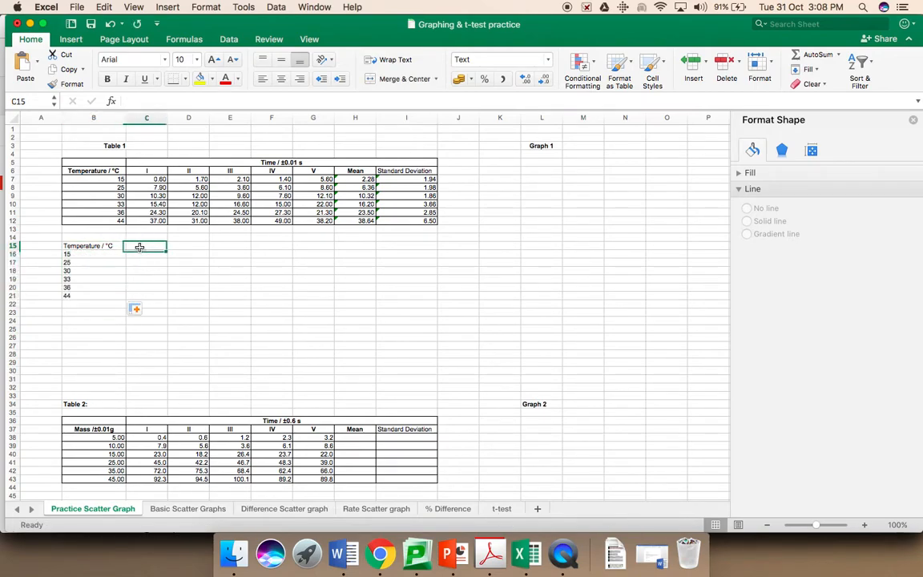
type("=")
left_click(358, 169)
key("Return")
left_click(159, 243)
left_click_drag(168, 250, 166, 296)
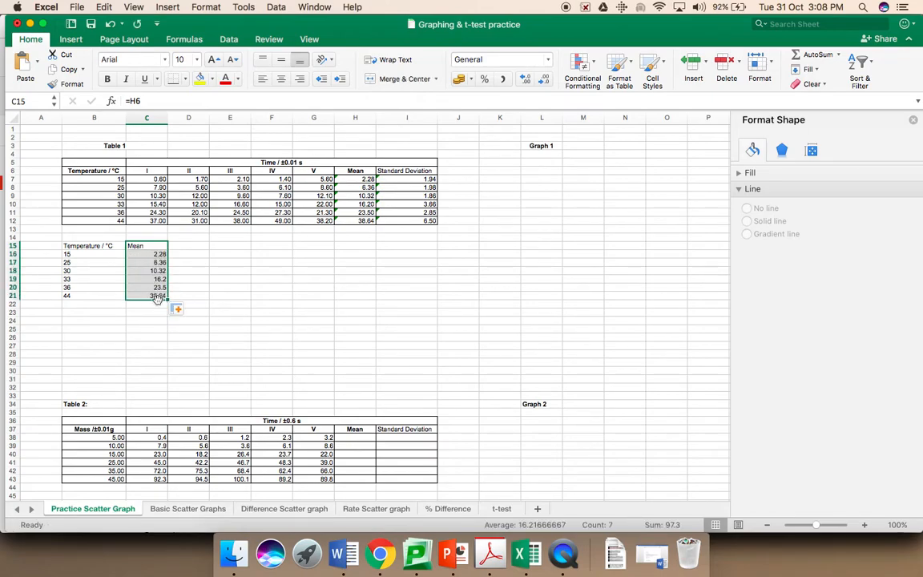
Step: Format the linked means in C16:C21 to show two decimal places
left_click(146, 255)
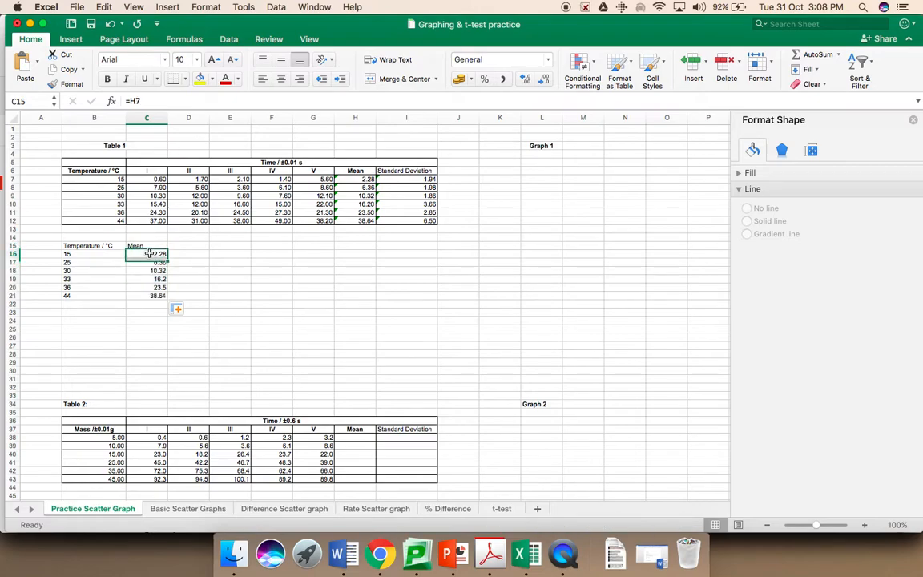
left_click(151, 297, "shift")
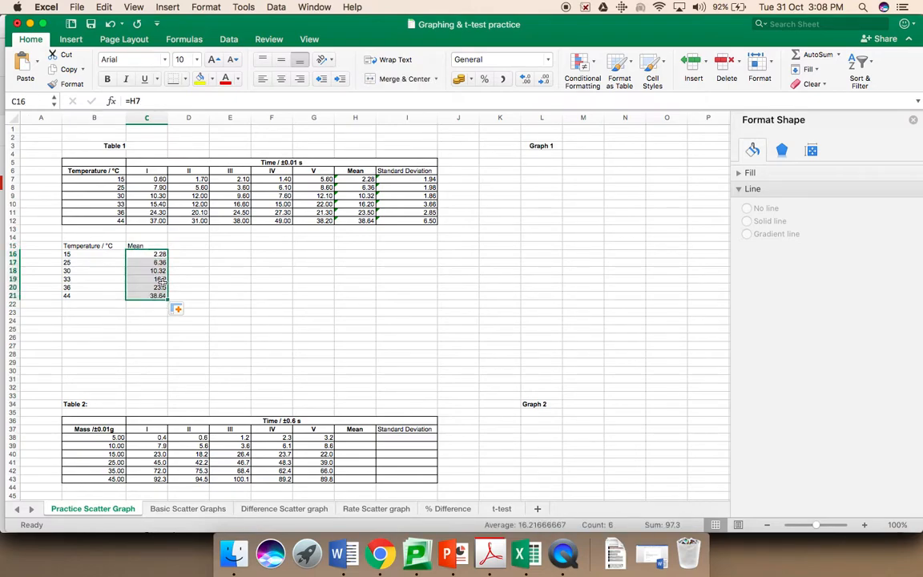
left_click(525, 81)
left_click(543, 81)
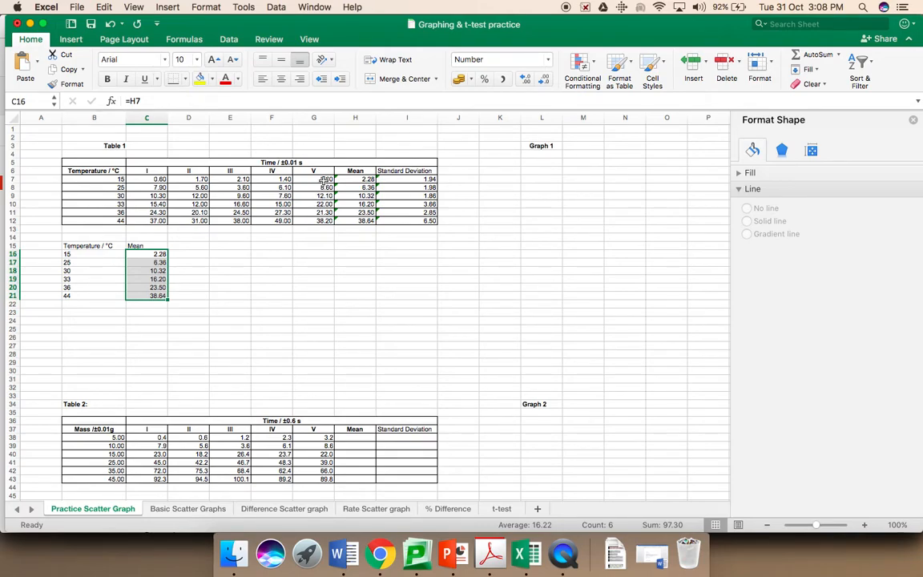
left_click(189, 246)
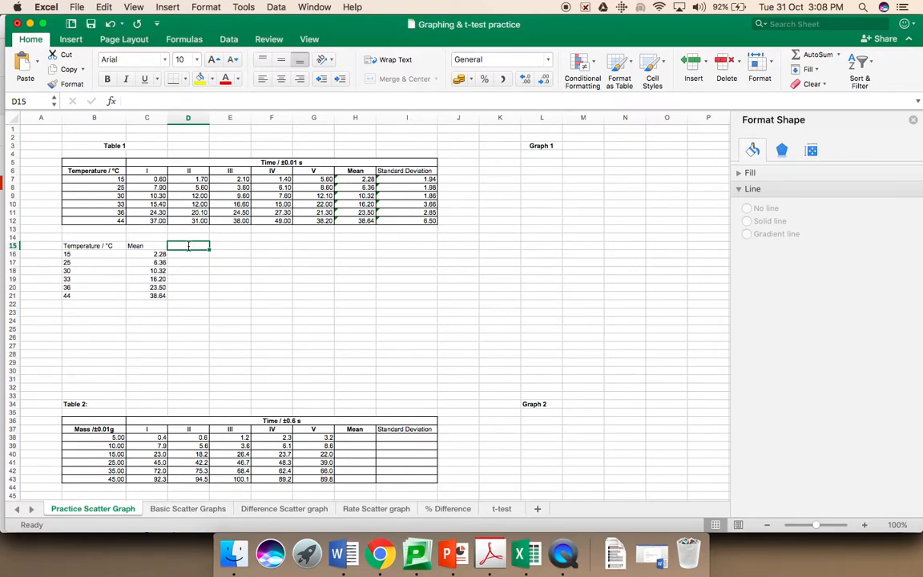
Step: Link D15 to the Standard Deviation heading with =I6 and fill down to D21
type("=")
left_click(401, 171)
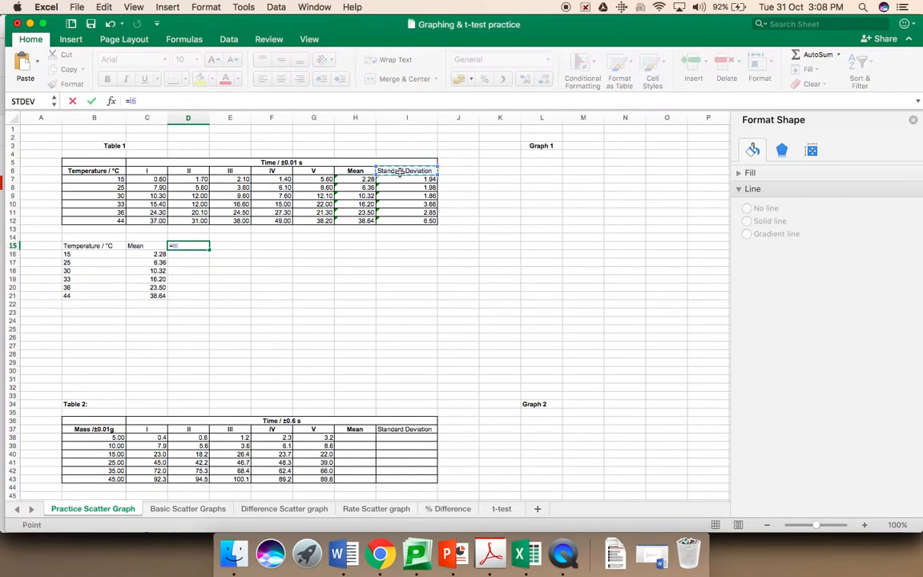
key("Return")
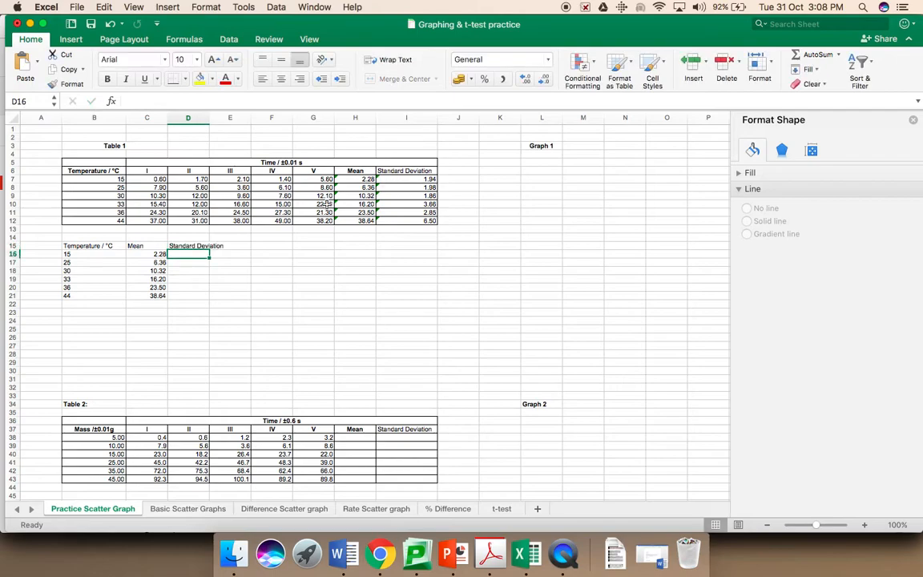
left_click(206, 248)
left_click_drag(208, 249, 204, 297)
left_click(245, 270)
Step: Reduce D16:D21 to two decimal places, then select the temperature and mean data to plot
left_click(189, 255)
left_click_drag(189, 255, 188, 297)
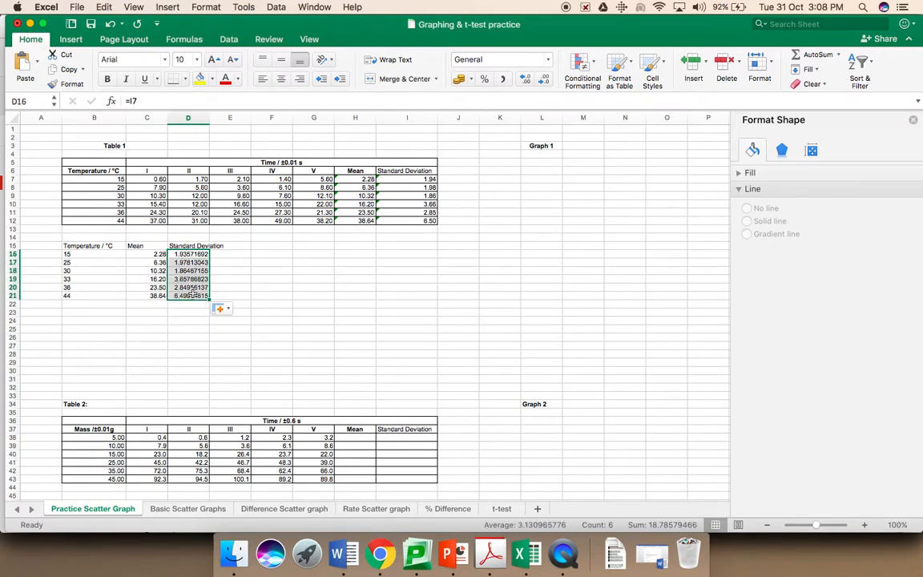
left_click(543, 83)
left_click(543, 84)
left_click(543, 84)
left_click(543, 84)
left_click(543, 84)
left_click(543, 83)
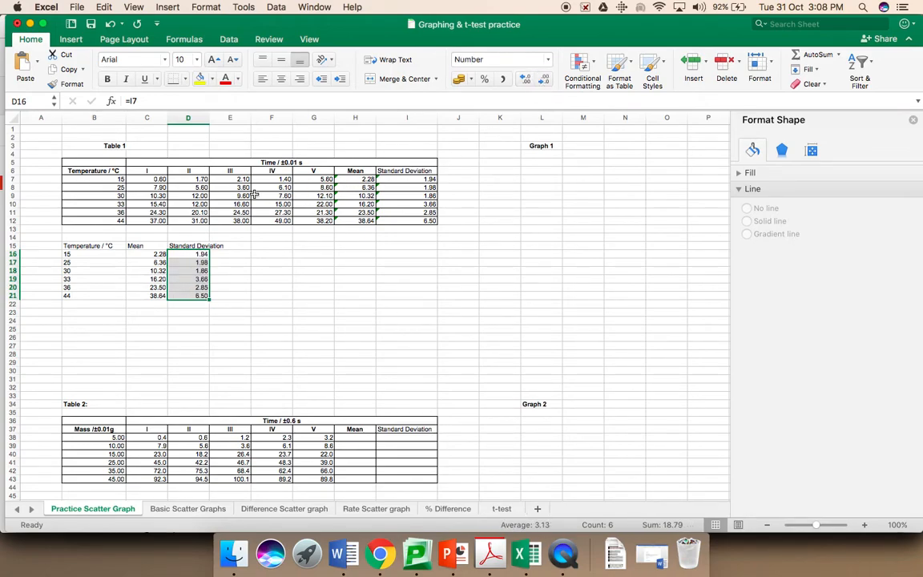
left_click(329, 321)
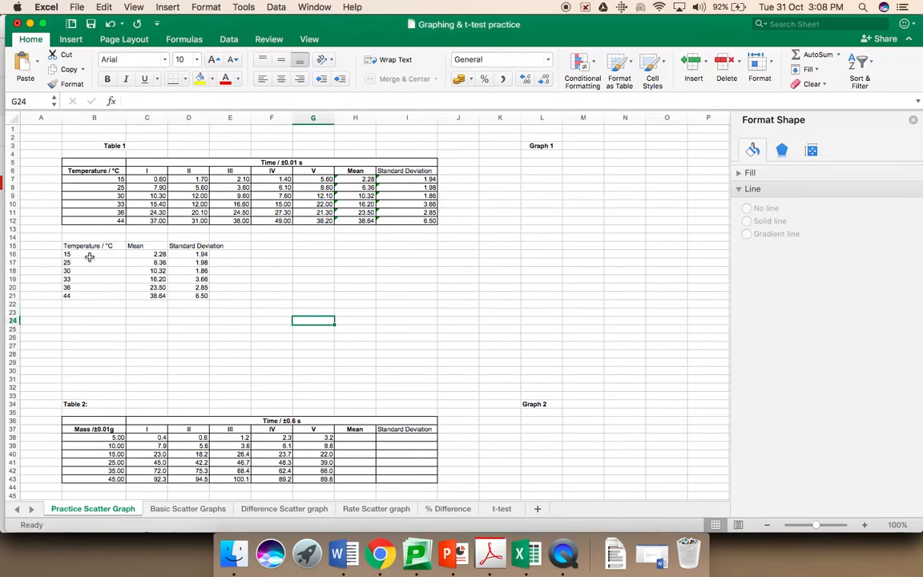
left_click_drag(85, 253, 146, 291)
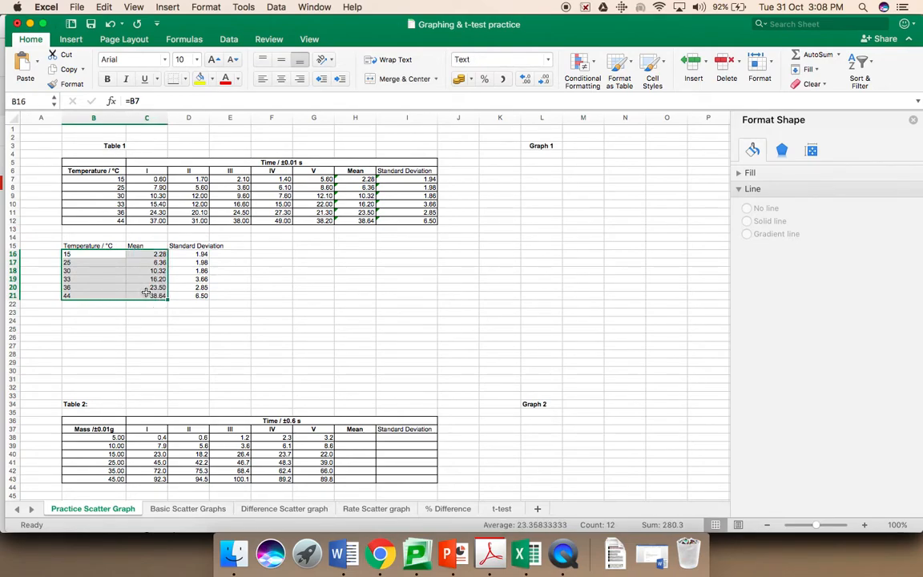
Step: Insert a Scatter with Straight Lines and Markers chart of mean vs temperature beside Graph 1
left_click(72, 40)
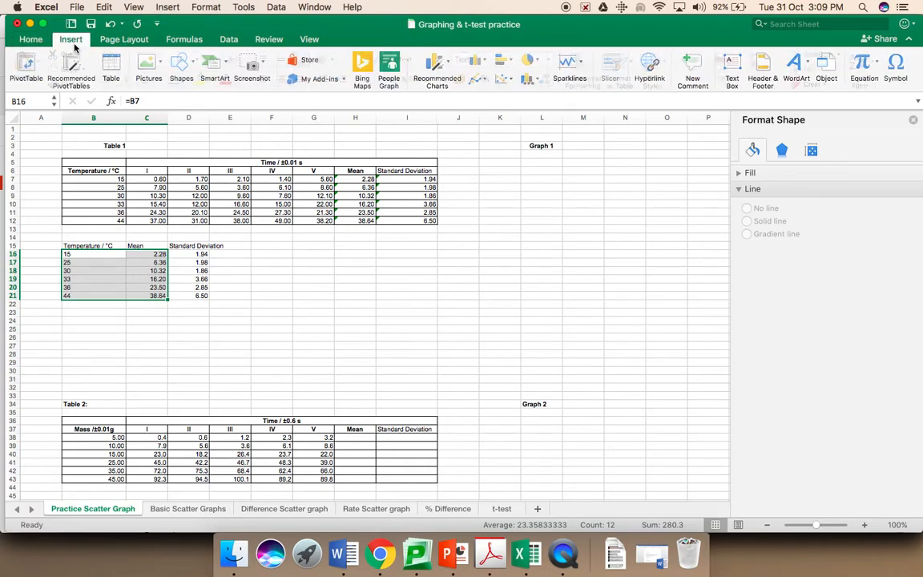
left_click(505, 80)
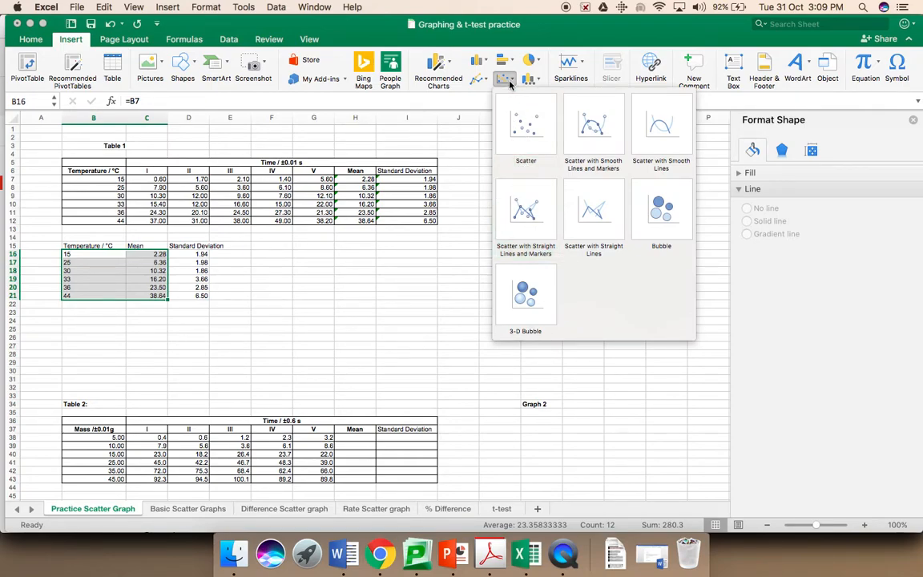
left_click(526, 210)
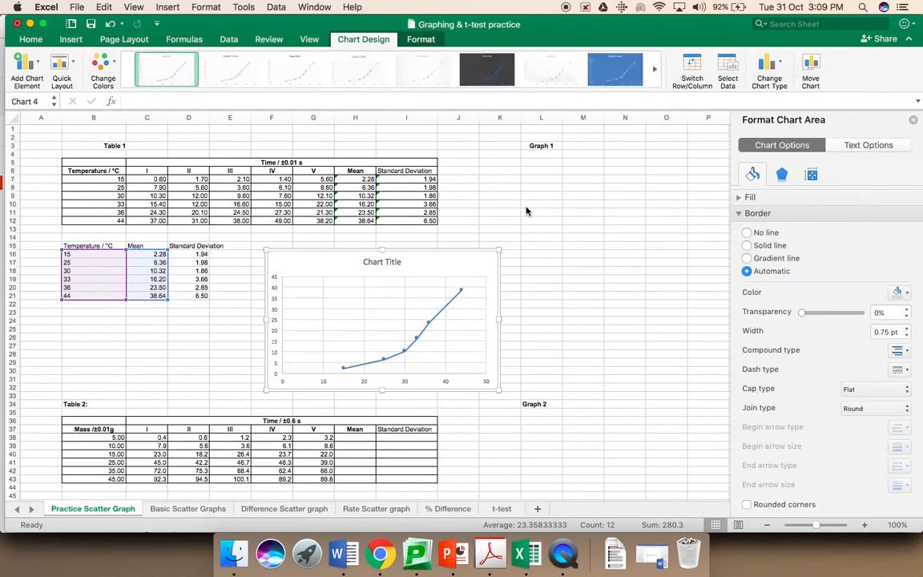
left_click_drag(474, 250, 637, 182)
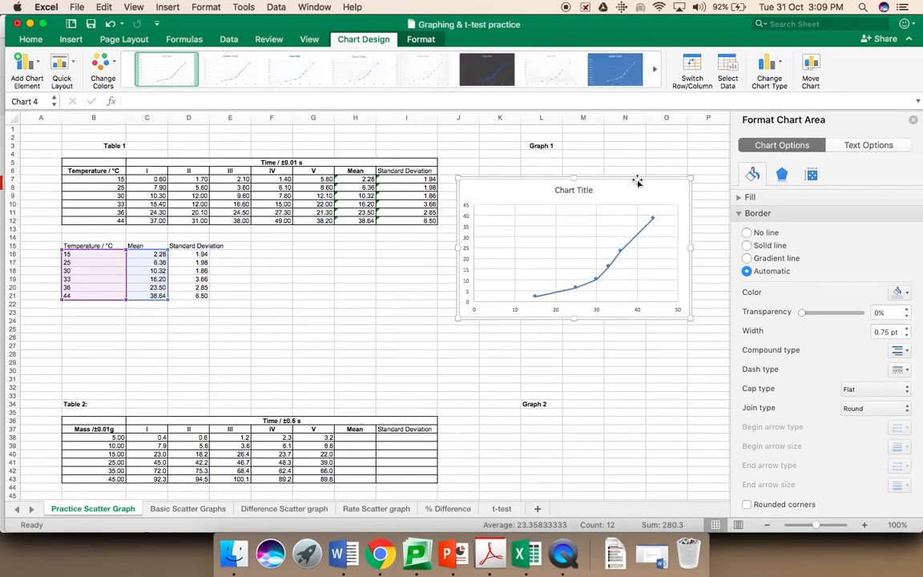
Step: Add error bars to the mean series via More Error Bars Options and choose Custom
left_click(620, 254)
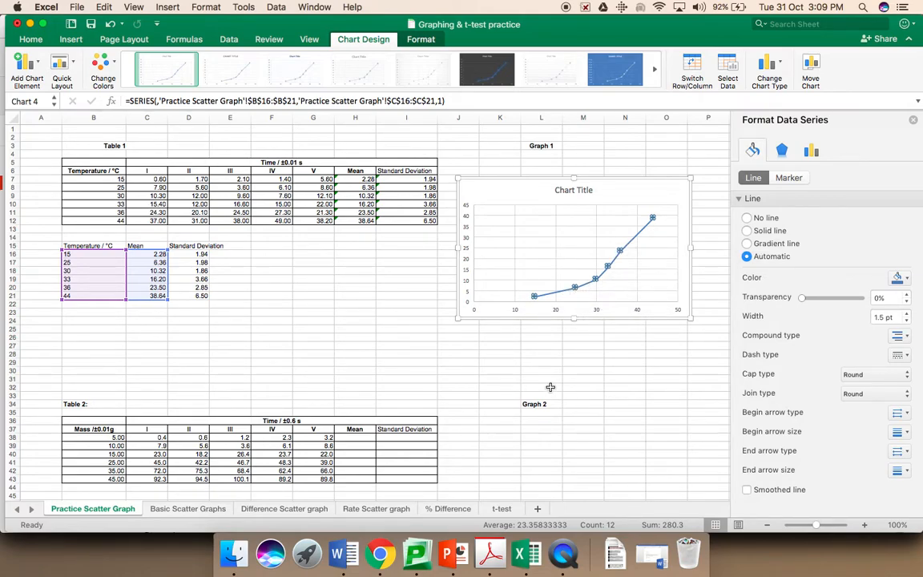
left_click(38, 62)
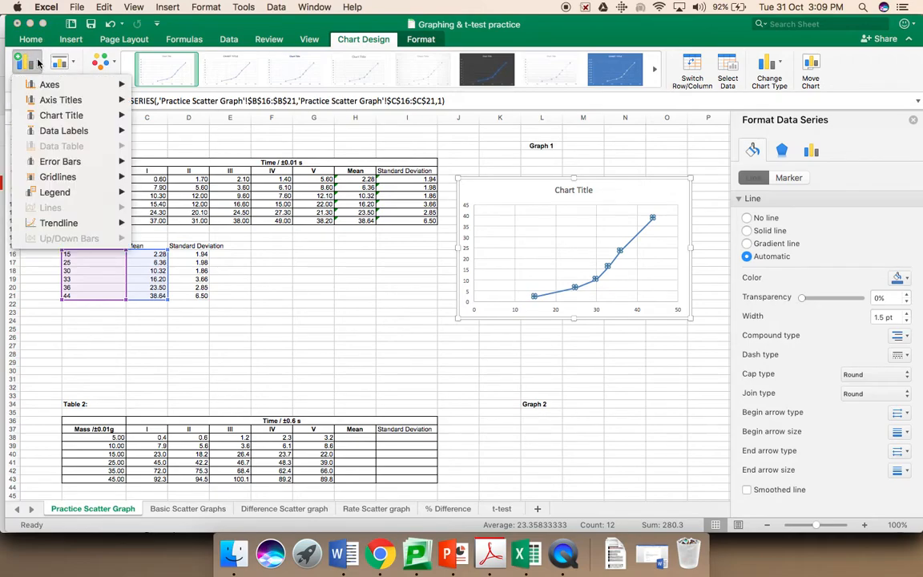
mouse_move(51, 157)
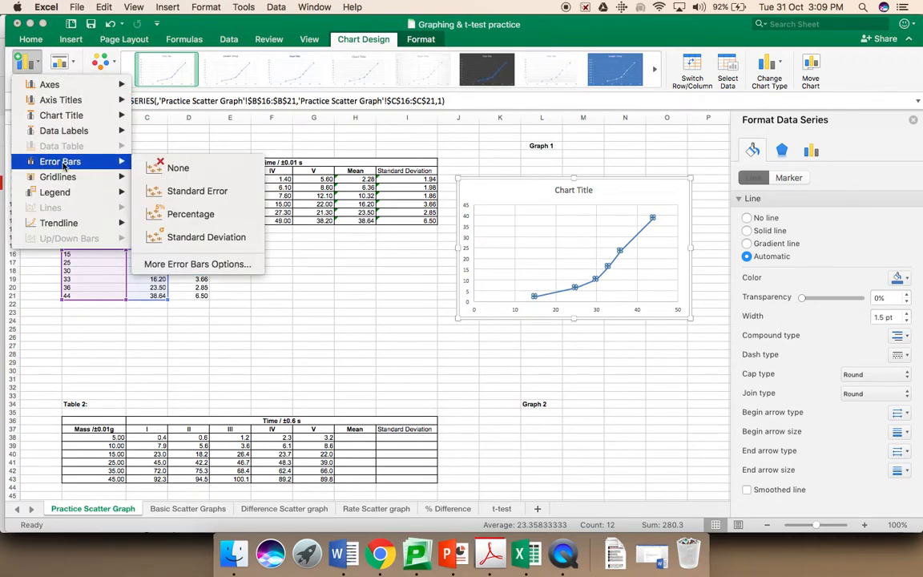
left_click(190, 263)
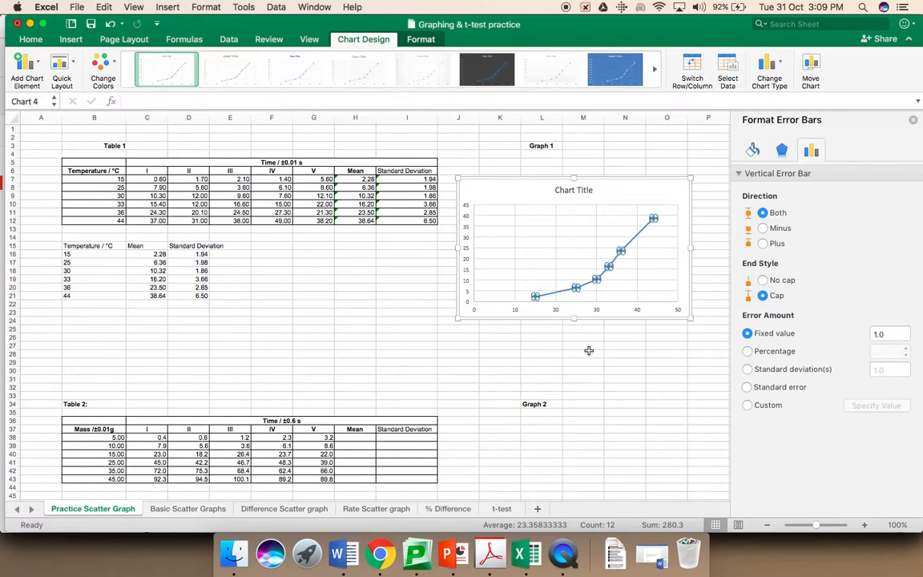
left_click(748, 405)
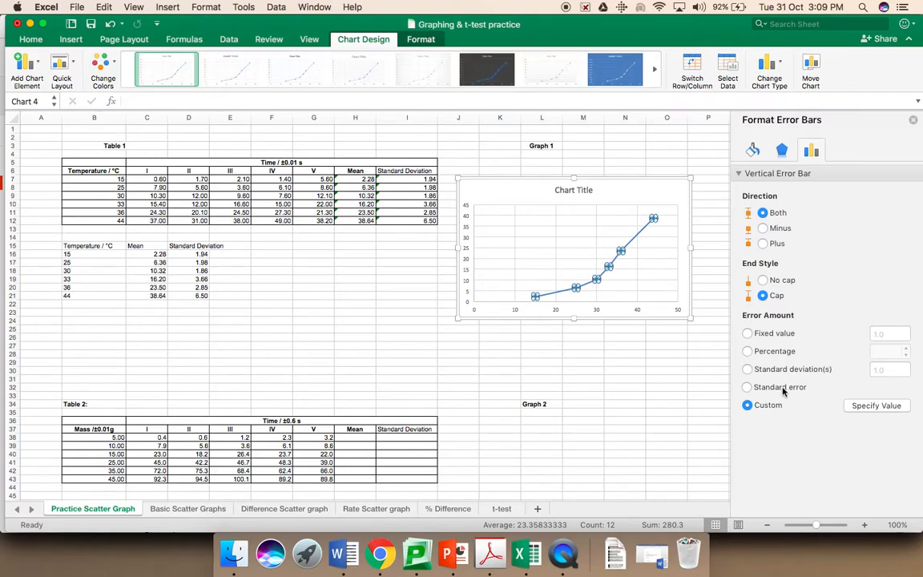
Step: Set both positive and negative custom error values to the standard deviations in D16:D21
left_click(876, 405)
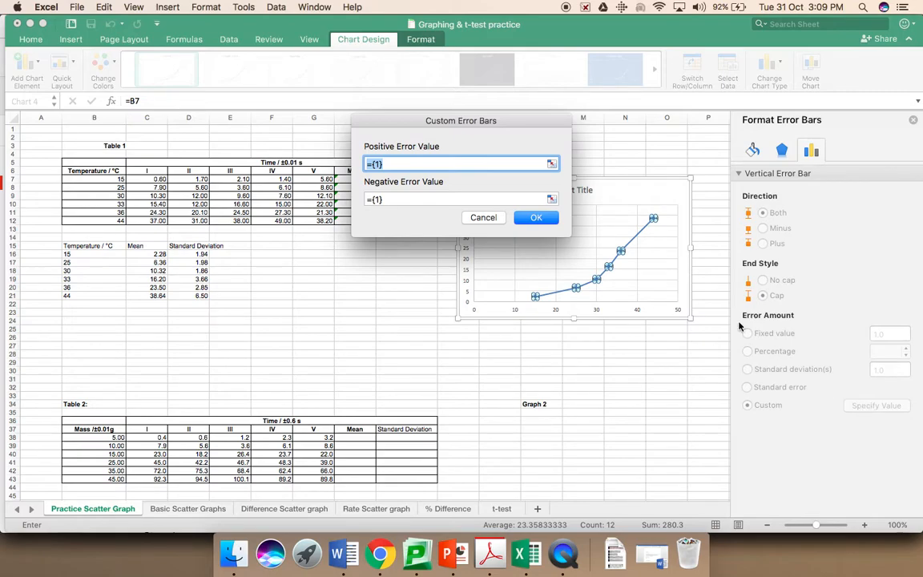
left_click(552, 164)
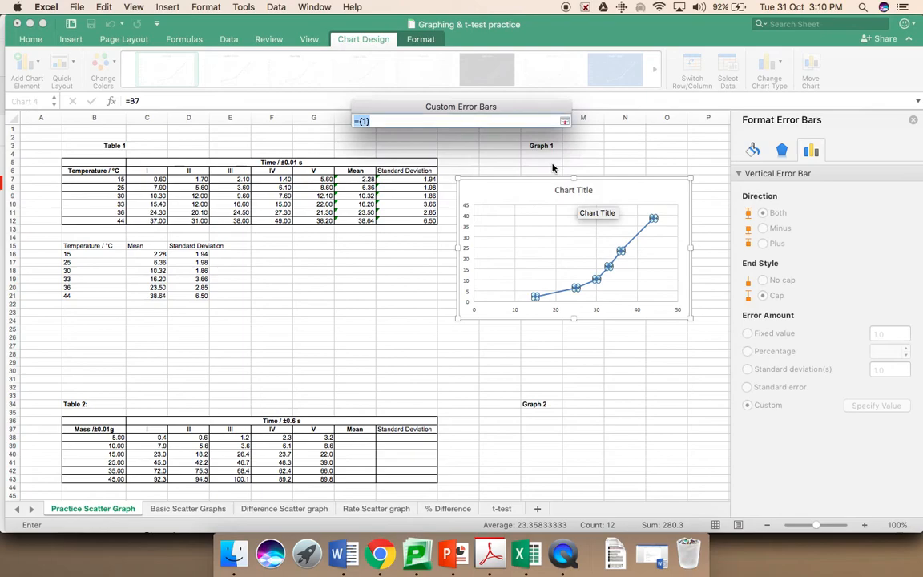
left_click(194, 255)
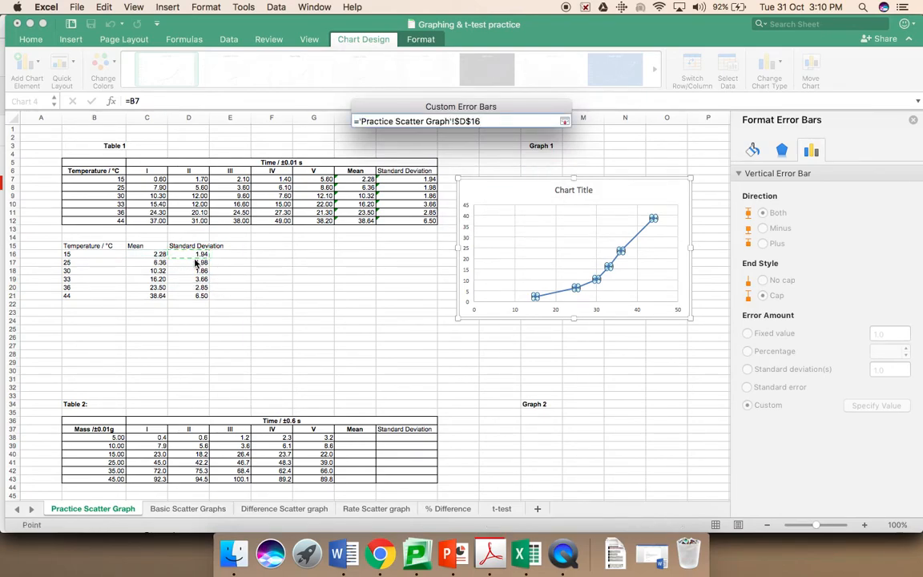
left_click(194, 295, "shift")
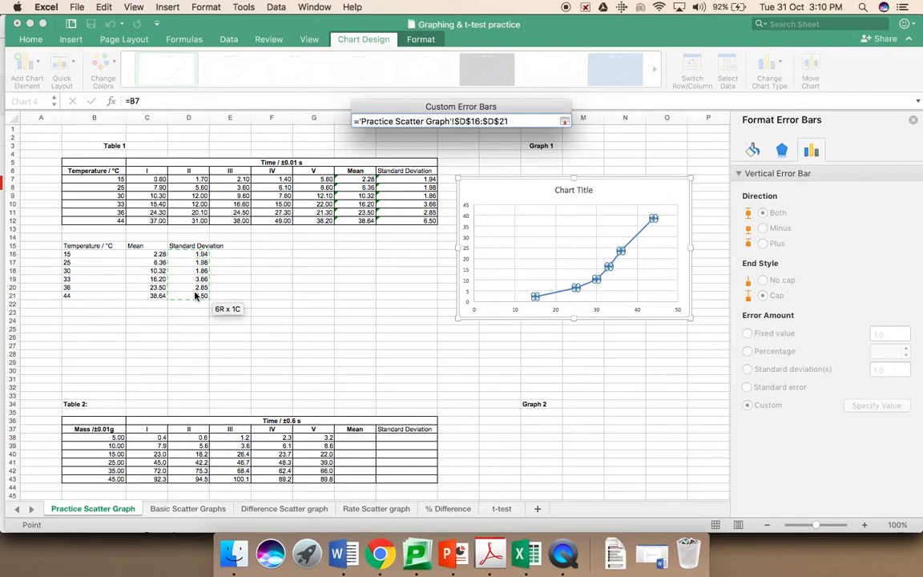
key("Return")
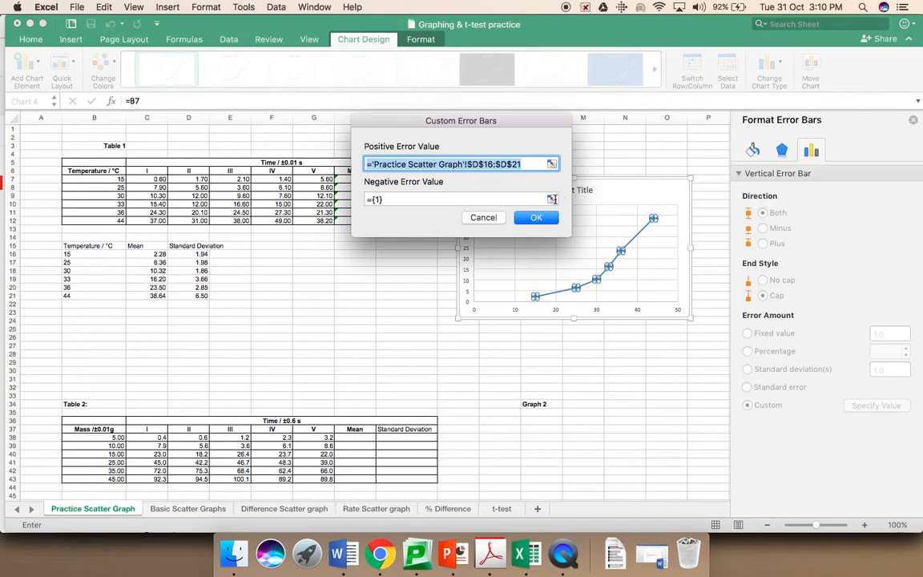
left_click(552, 198)
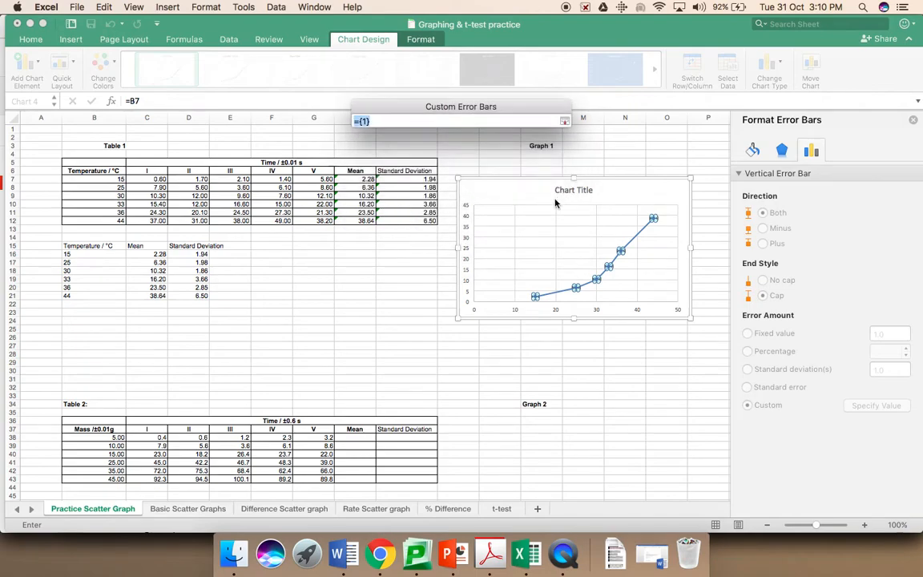
left_click(194, 255)
left_click(197, 296, "shift")
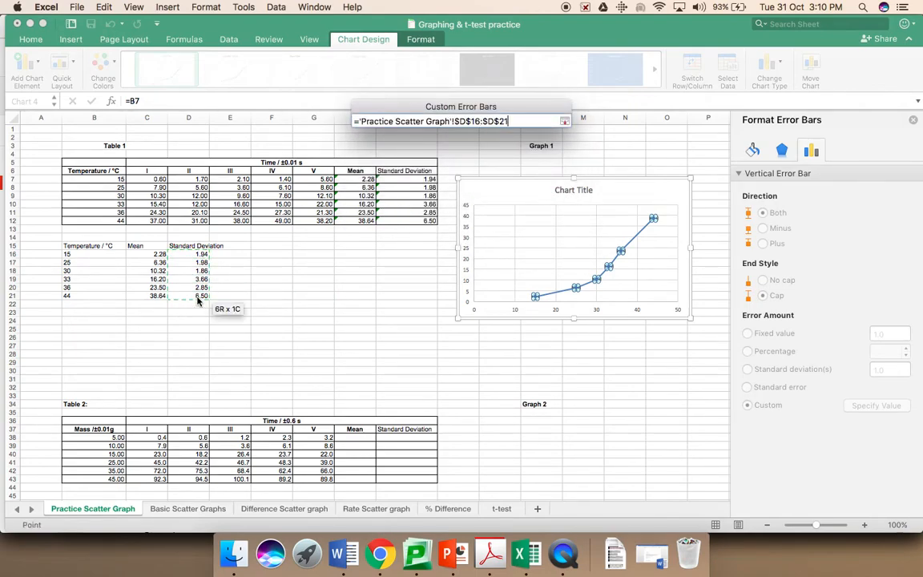
key("Return")
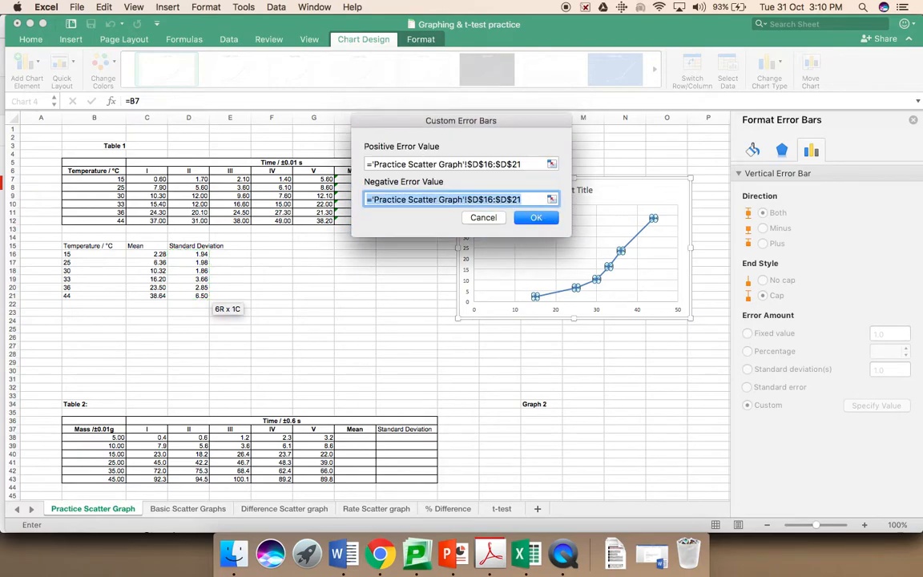
left_click(533, 217)
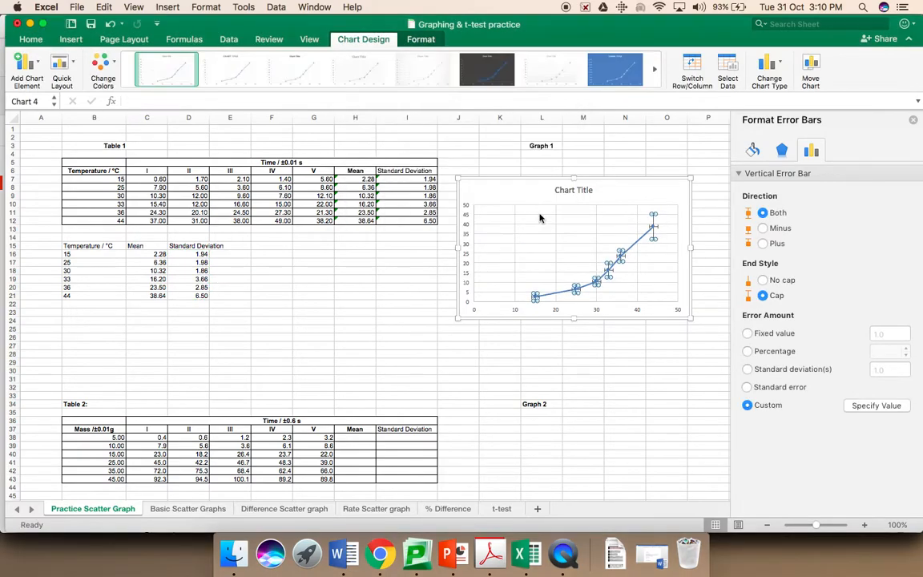
Step: Delete the chart's horizontal error bars, keeping only the vertical ones
left_click(607, 361)
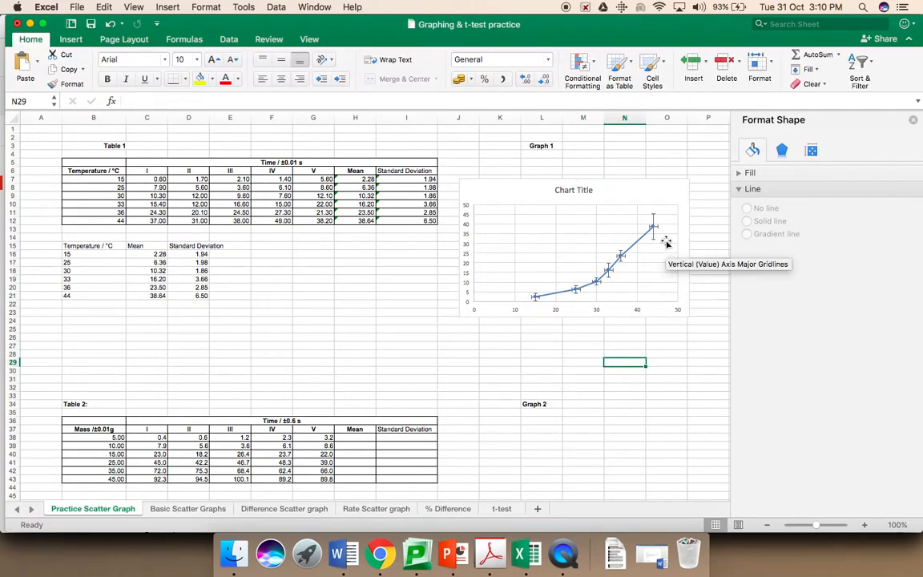
left_click(656, 230)
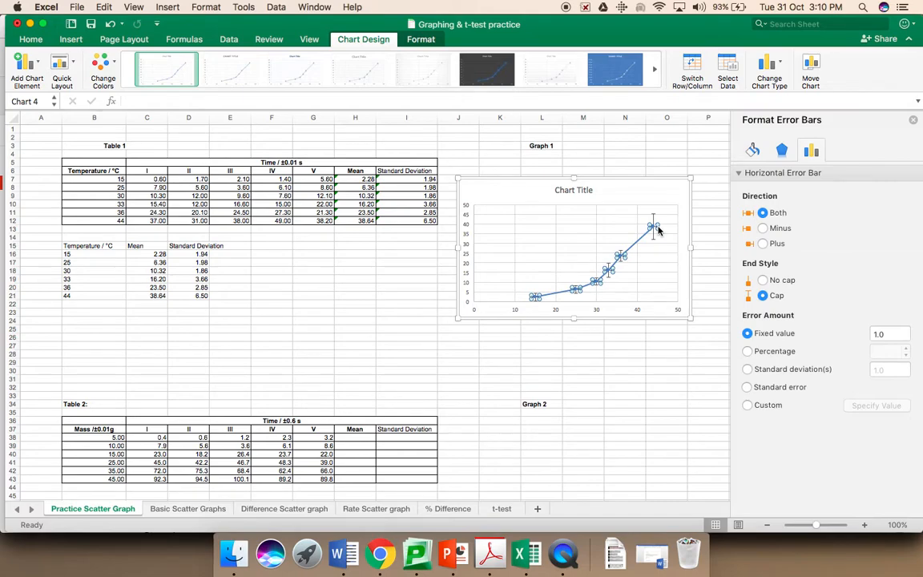
key("Delete")
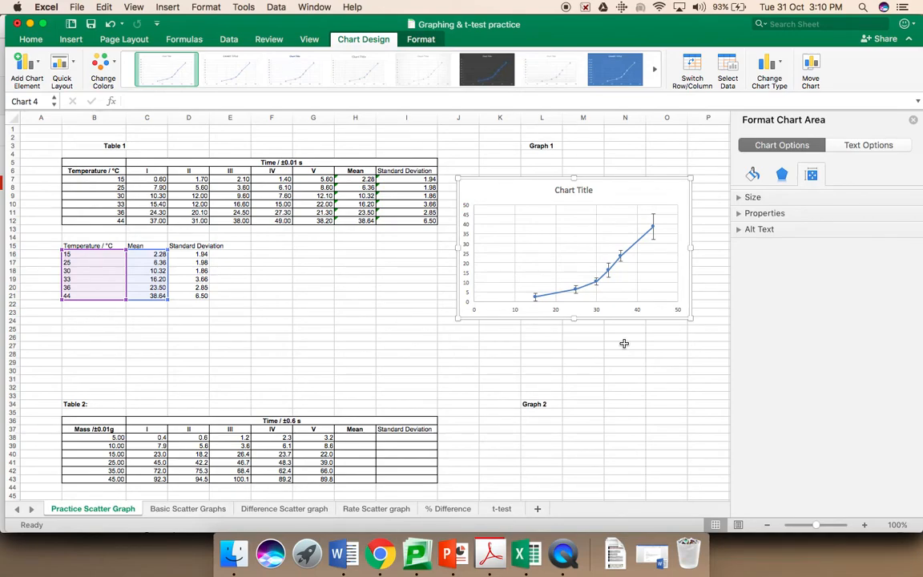
Step: Add Primary Minor Horizontal and Primary Minor Vertical gridlines to the chart
left_click(36, 69)
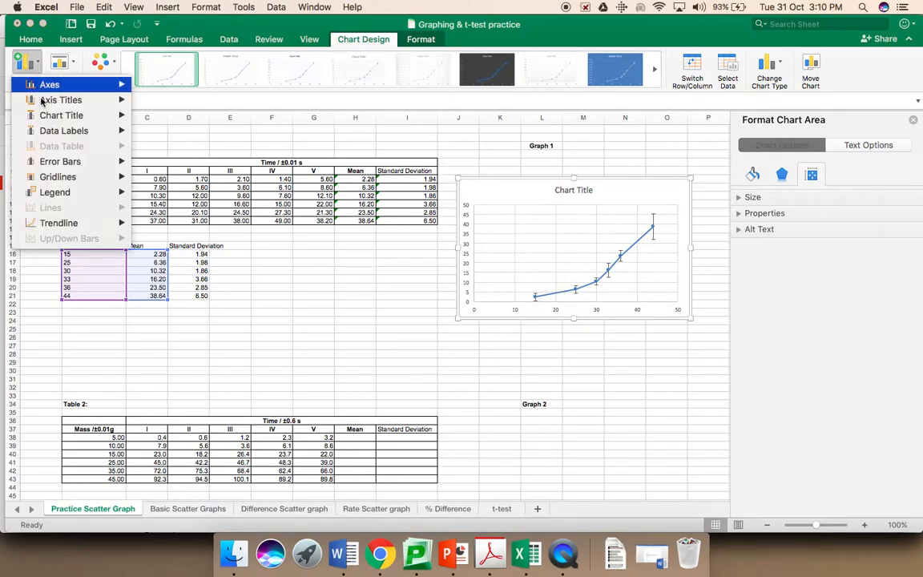
mouse_move(60, 178)
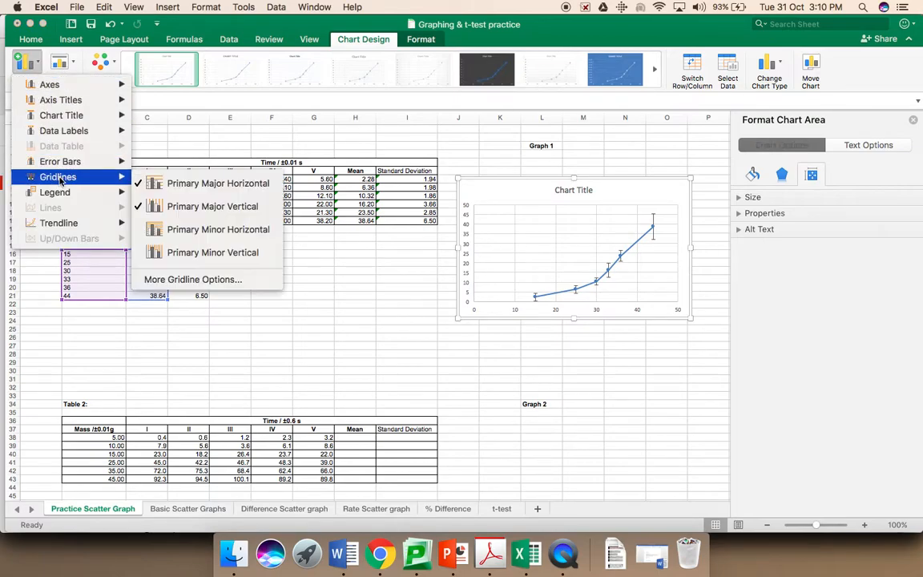
left_click(197, 228)
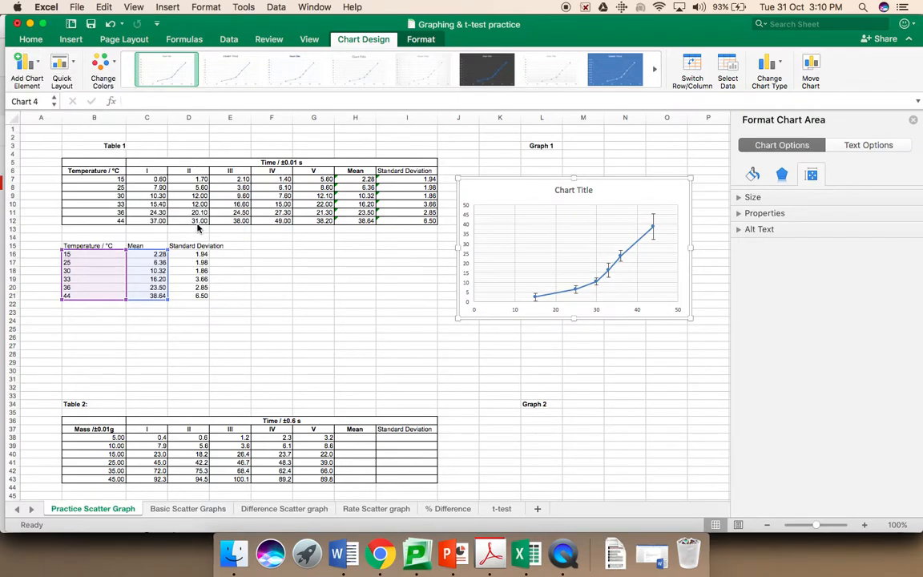
left_click(32, 68)
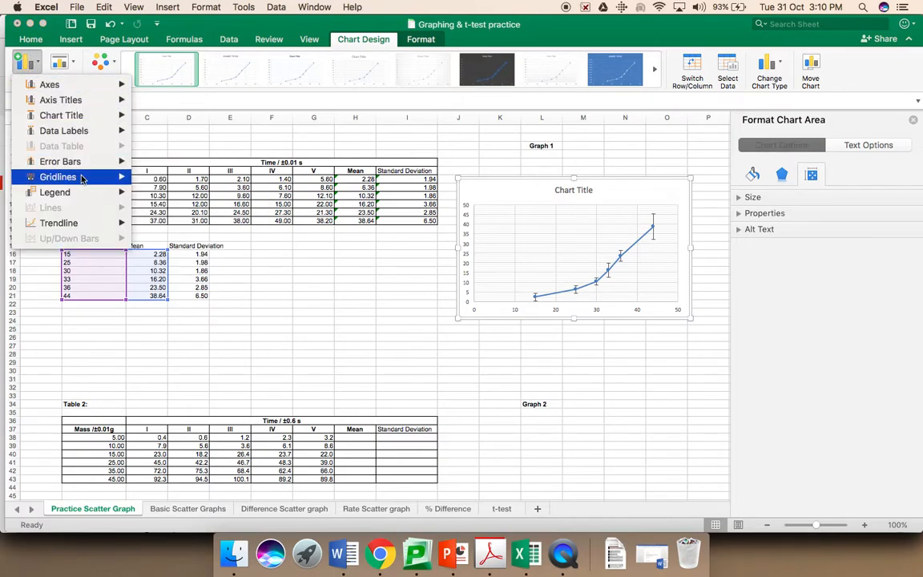
mouse_move(81, 179)
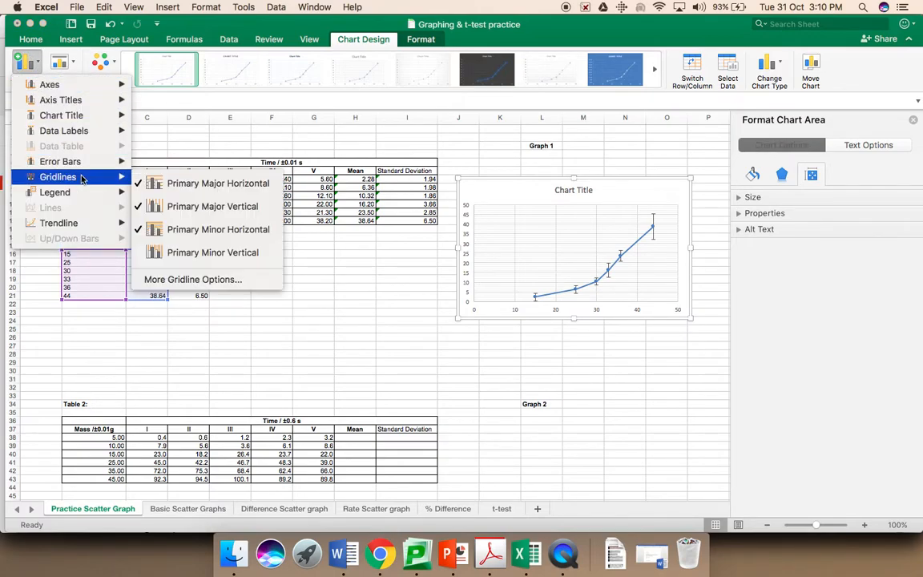
left_click(223, 251)
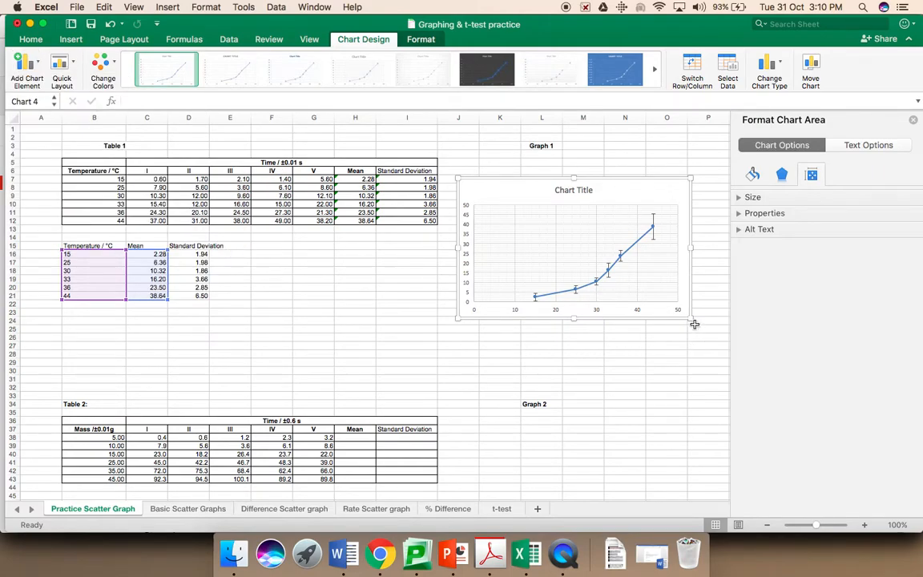
Step: Enlarge the chart wider and taller so it spans columns J to S under Graph 1
left_click_drag(692, 318, 146, 368)
scroll(147, 368, "left", 10)
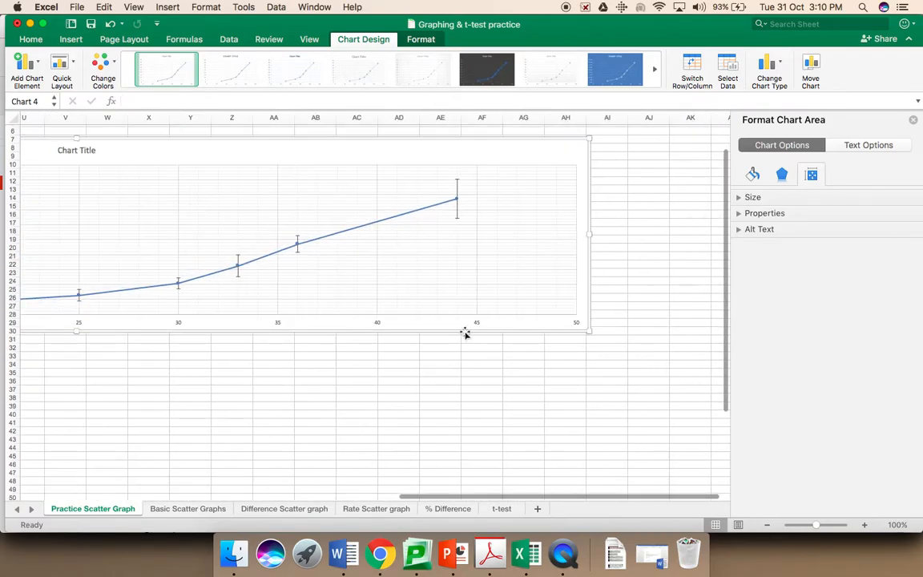
left_click_drag(589, 325, 262, 333)
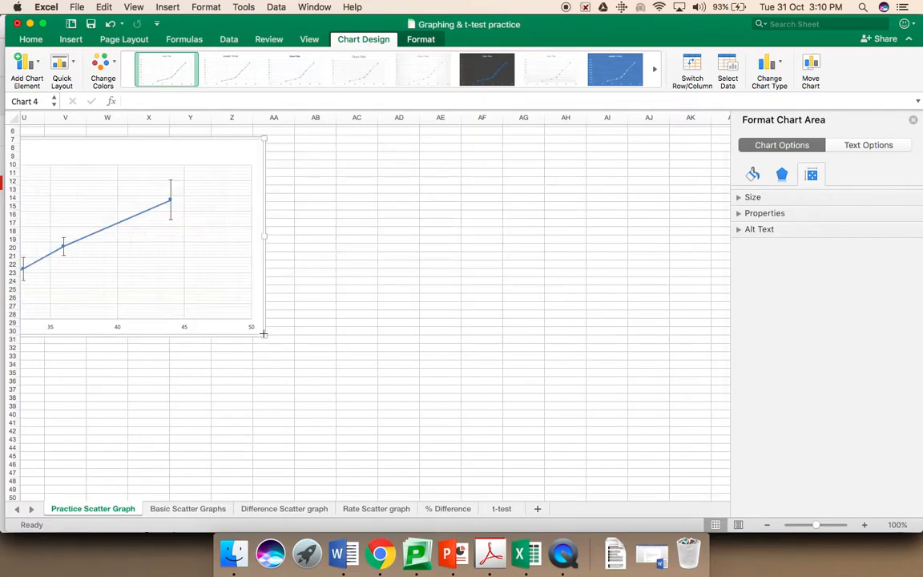
scroll(263, 333, "left", 6)
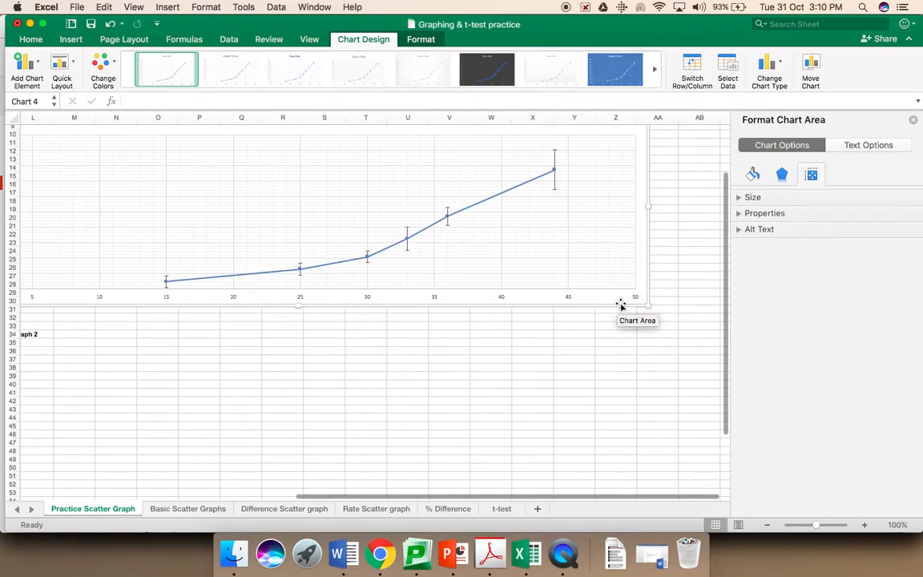
left_click_drag(649, 308, 326, 293)
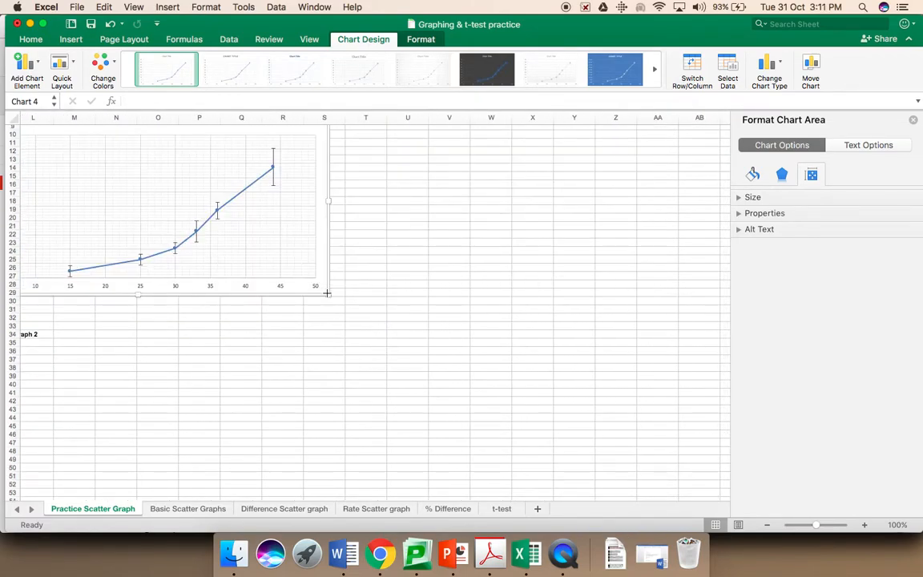
scroll(326, 293, "left", 6)
scroll(326, 293, "up", 5)
scroll(326, 293, "left", 1)
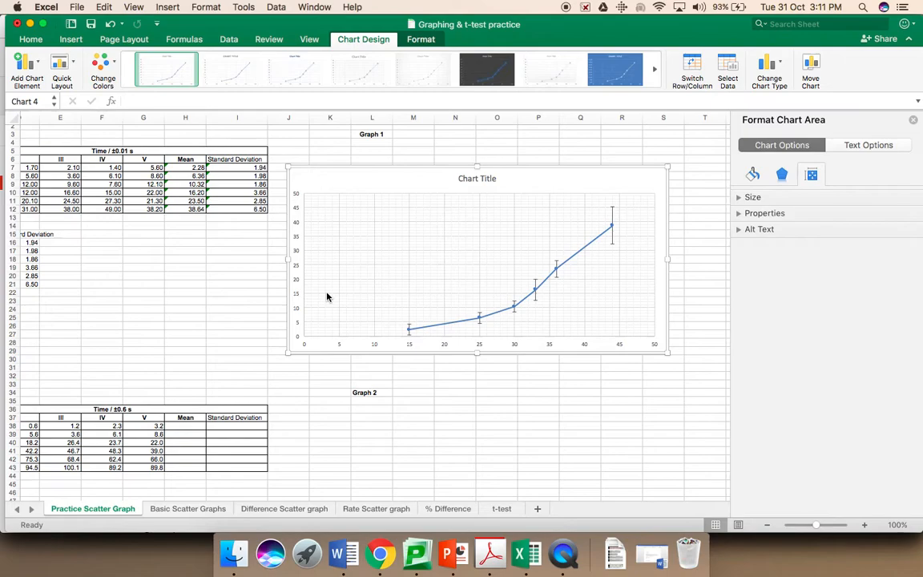
Step: Replace the placeholder chart title text with 'The effect of Temperature on Time'
left_click(475, 179)
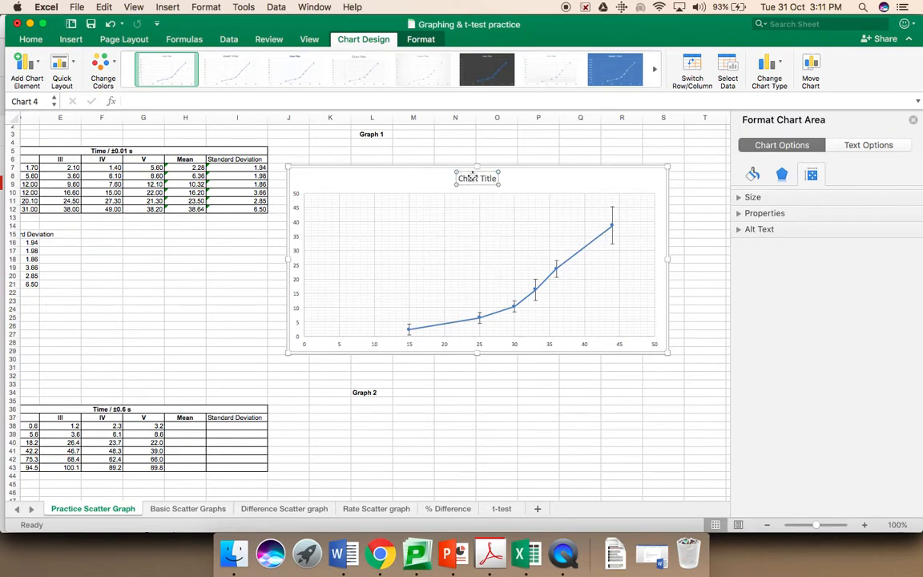
triple_click(477, 179)
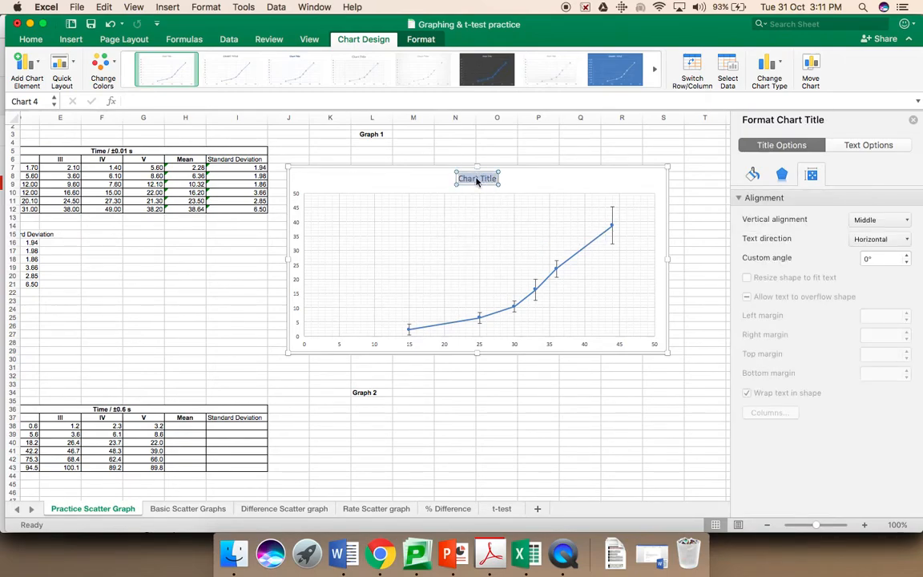
scroll(210, 195, "left", 5)
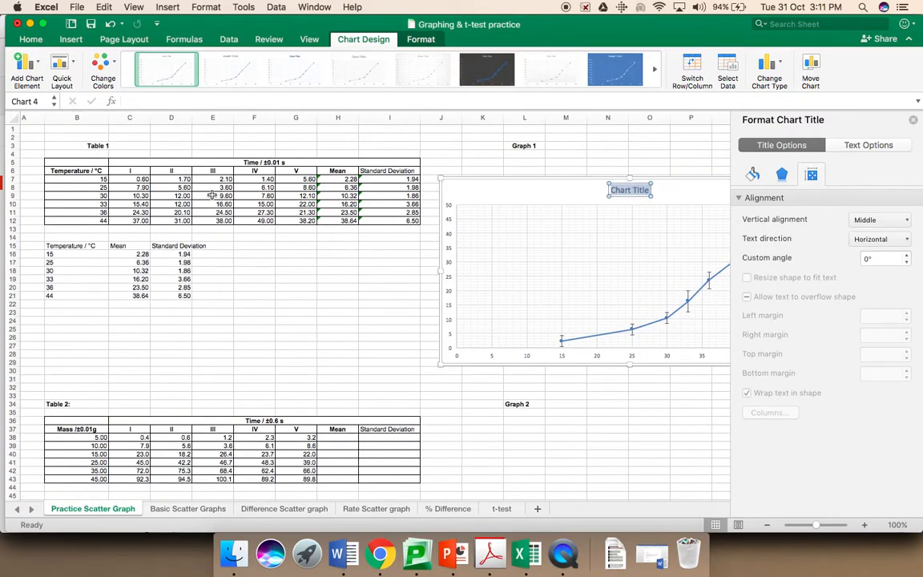
type("The effect of Time")
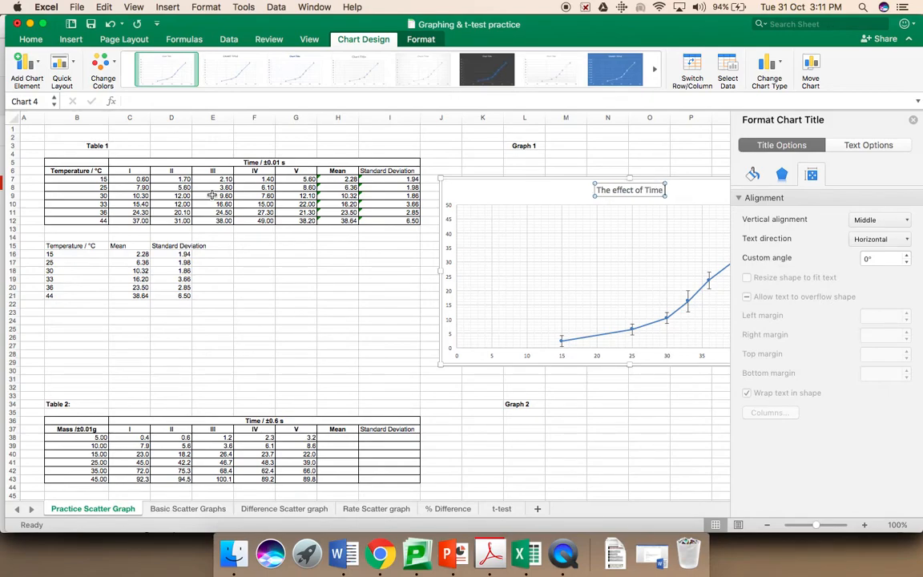
key("BackSpace")
key("BackSpace")
key("BackSpace")
key("BackSpace")
type("Temperatu")
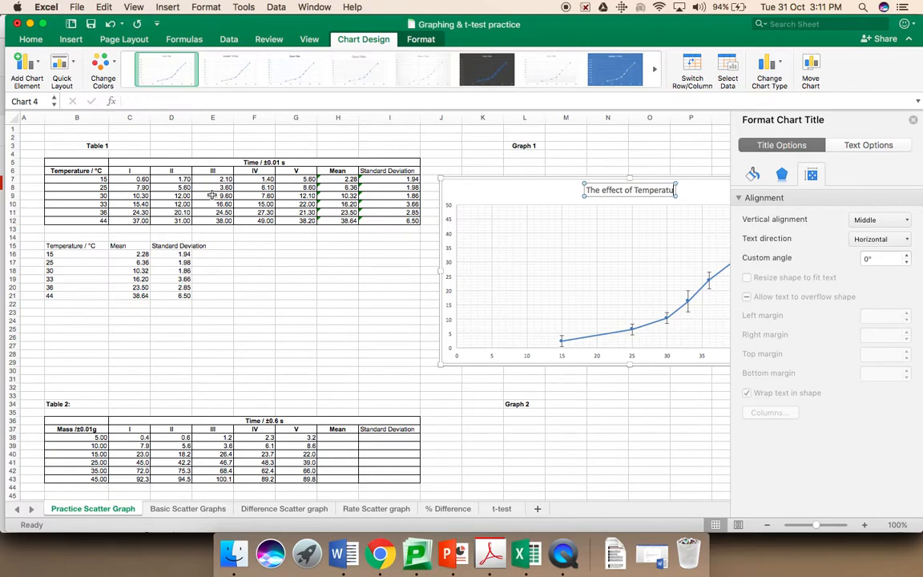
type("re on Tu")
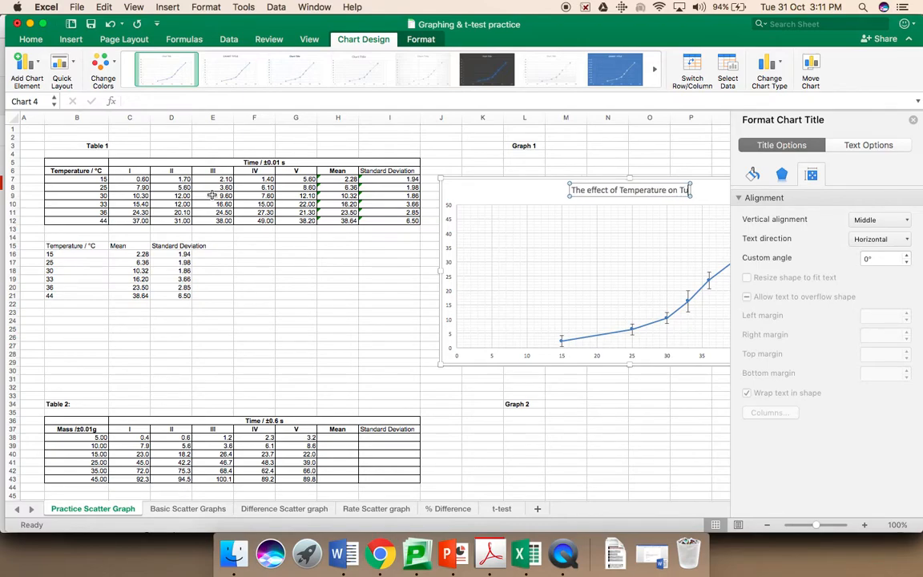
key("BackSpace")
type("ime")
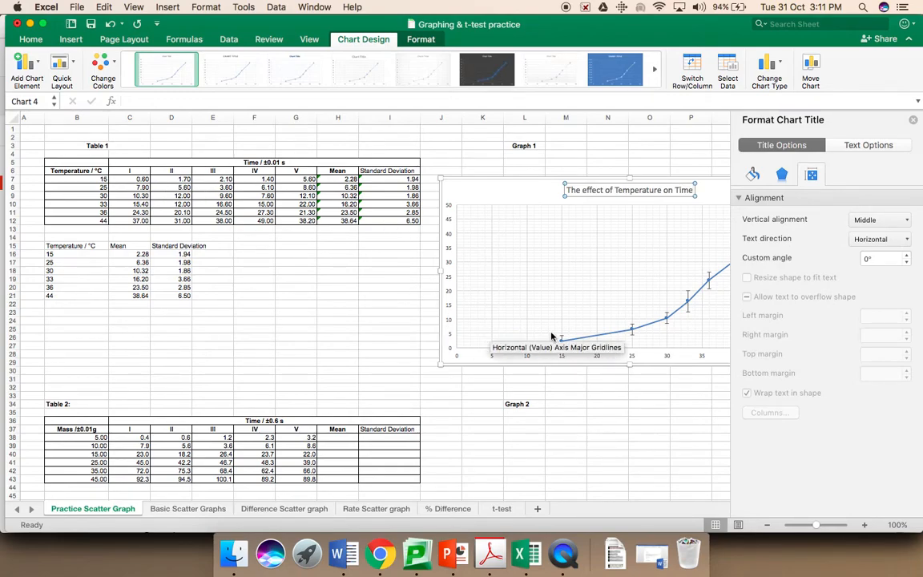
scroll(547, 245, "down", 1)
scroll(547, 246, "right", 1)
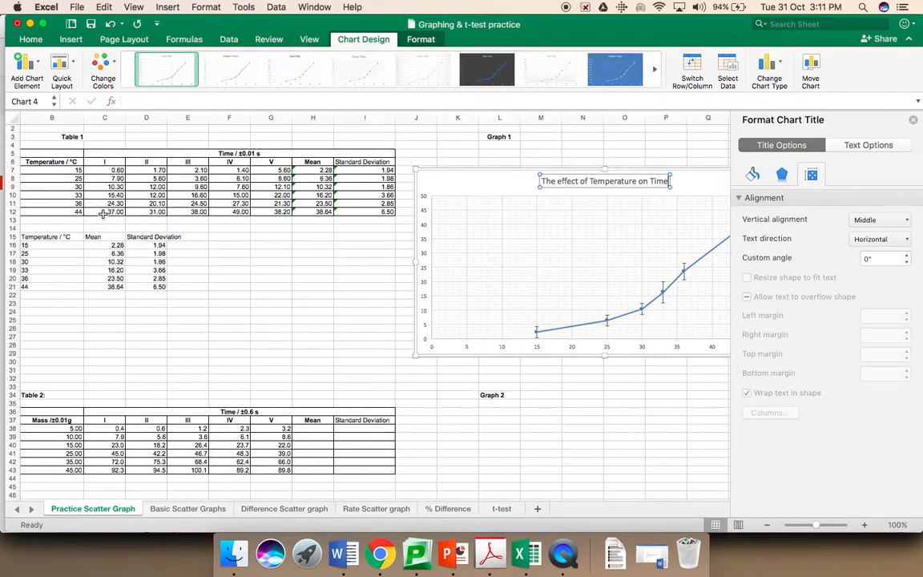
Step: Copy 'Temperature / °C' from B6 and paste it into a new primary horizontal axis title
left_click(55, 163)
left_click_drag(193, 102, 124, 100)
key("super+c")
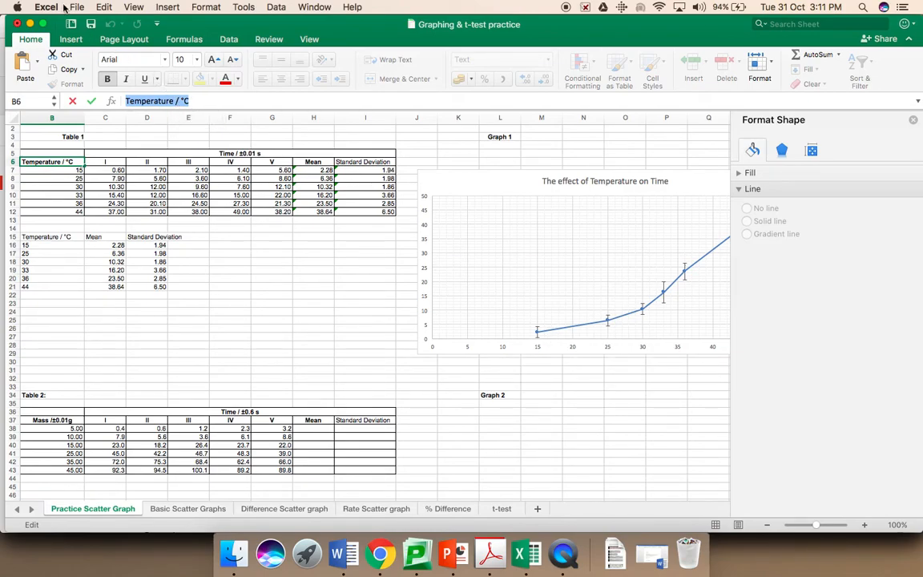
left_click(486, 263)
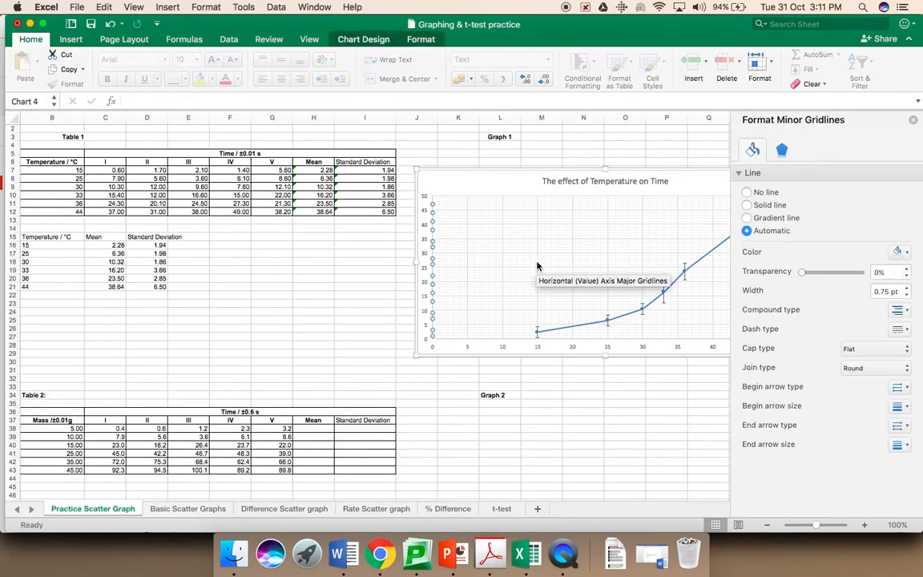
left_click(353, 40)
left_click(36, 67)
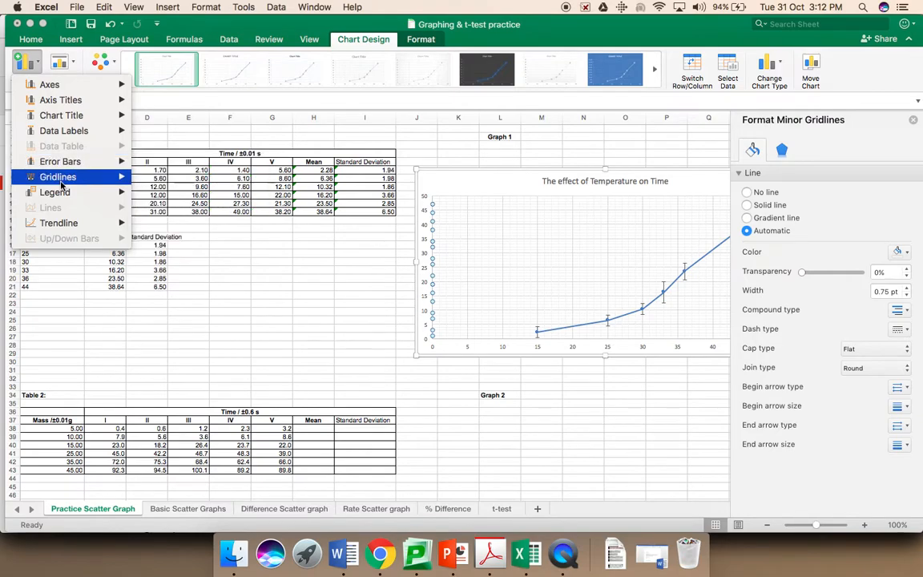
mouse_move(60, 98)
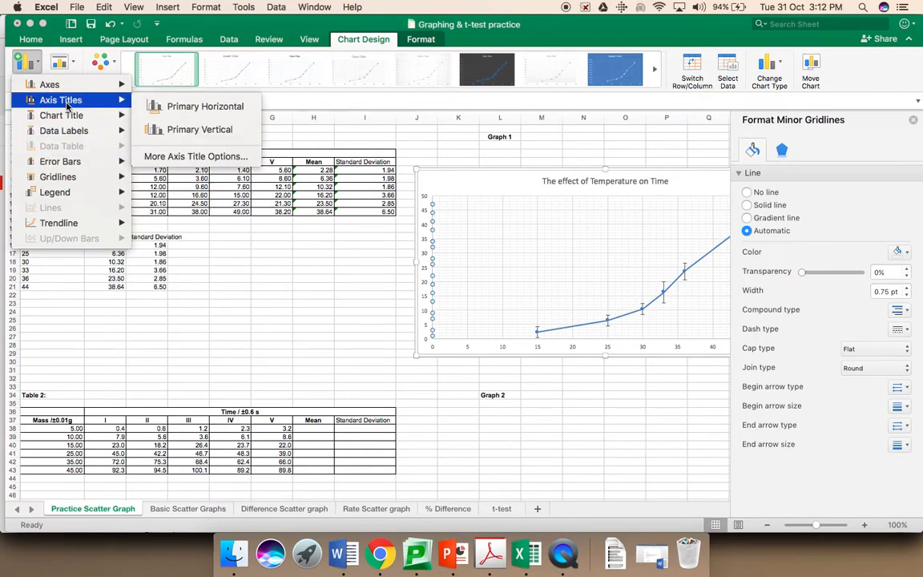
left_click(166, 109)
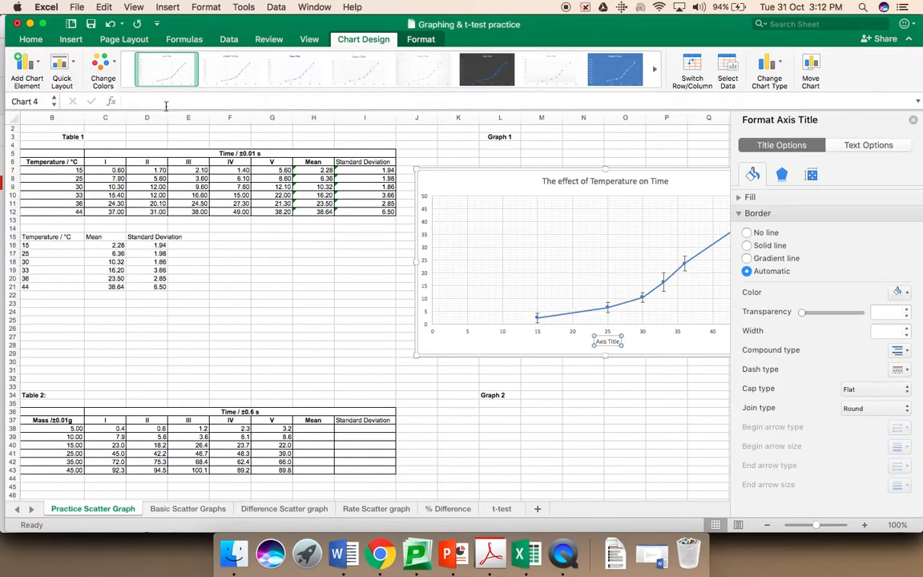
double_click(604, 343)
triple_click(611, 342)
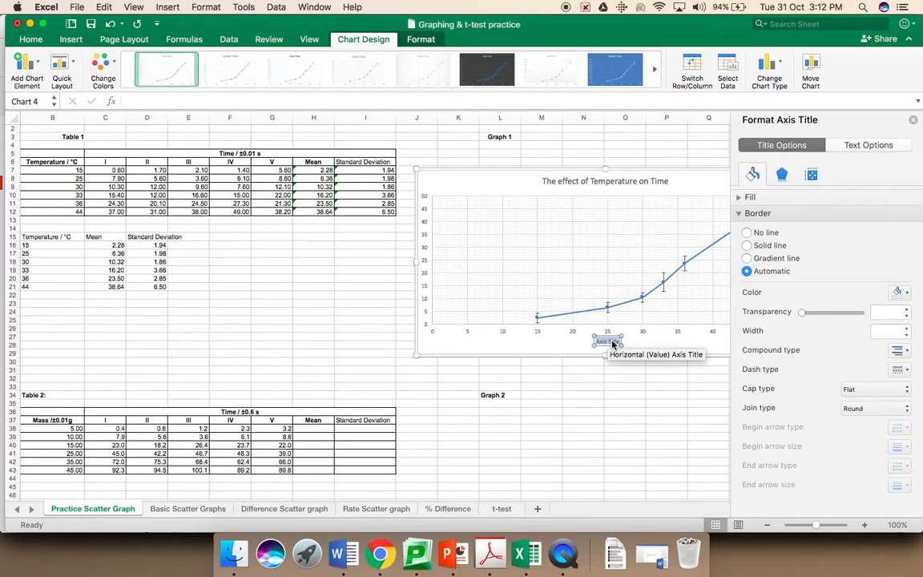
key("super+v")
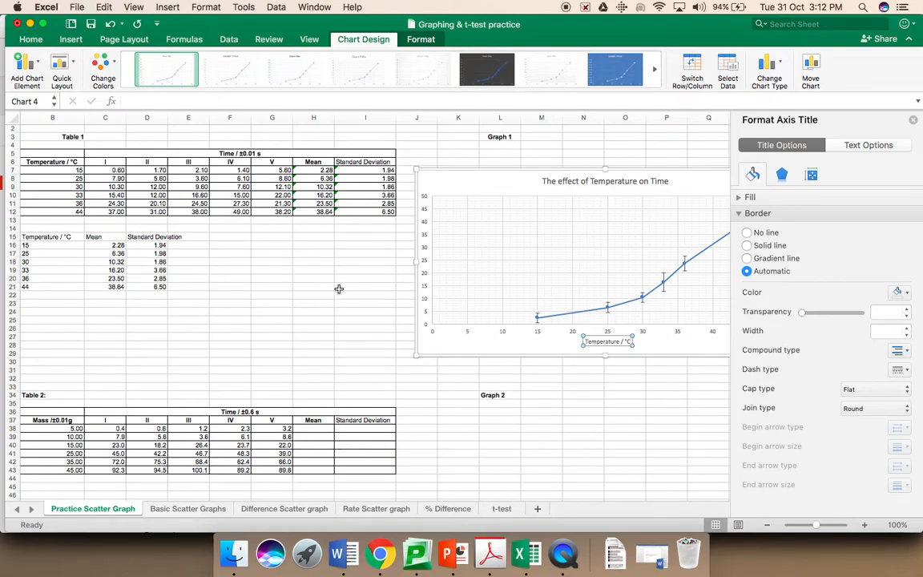
Step: Add a primary vertical axis title from C5's 'Time / ±0.01 s' heading, prefixed with 'Mean '
double_click(231, 153)
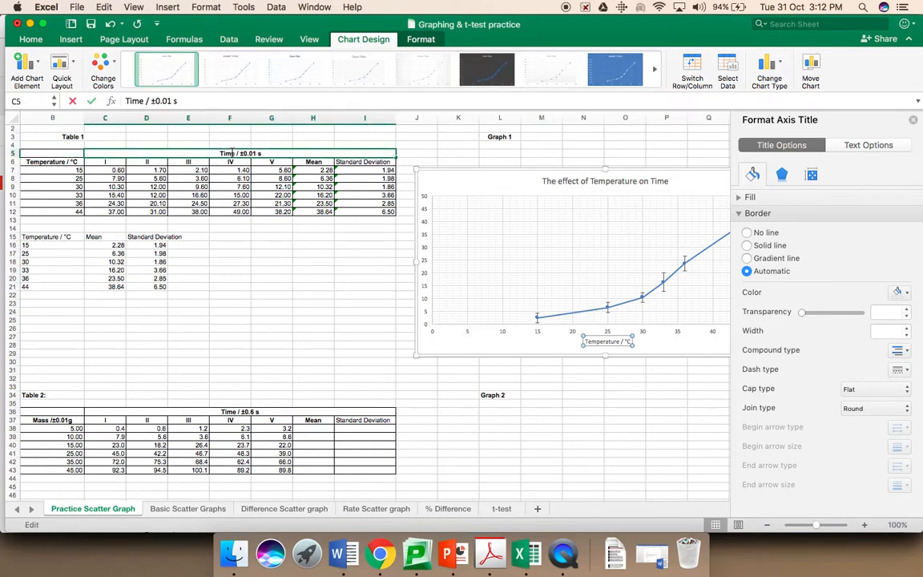
left_click_drag(178, 101, 127, 103)
key("super+c")
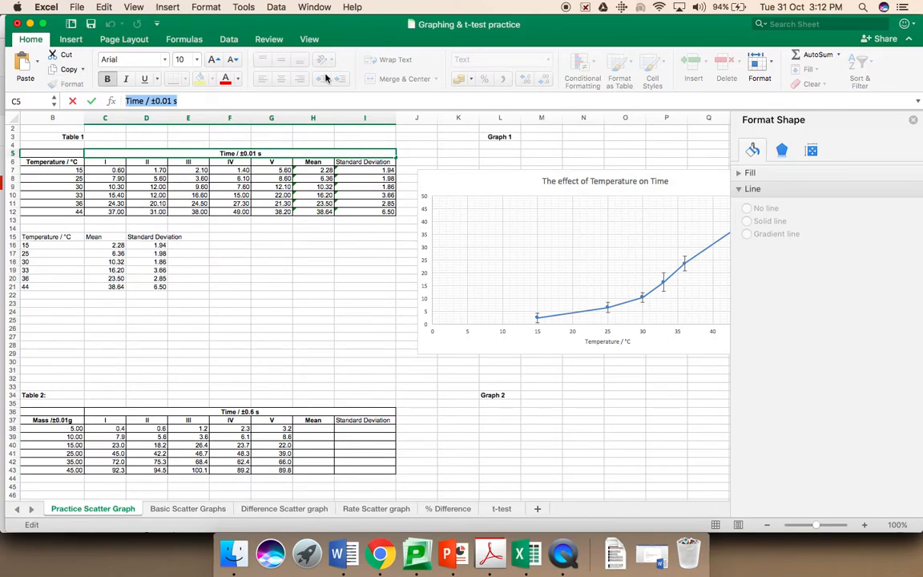
left_click(424, 215)
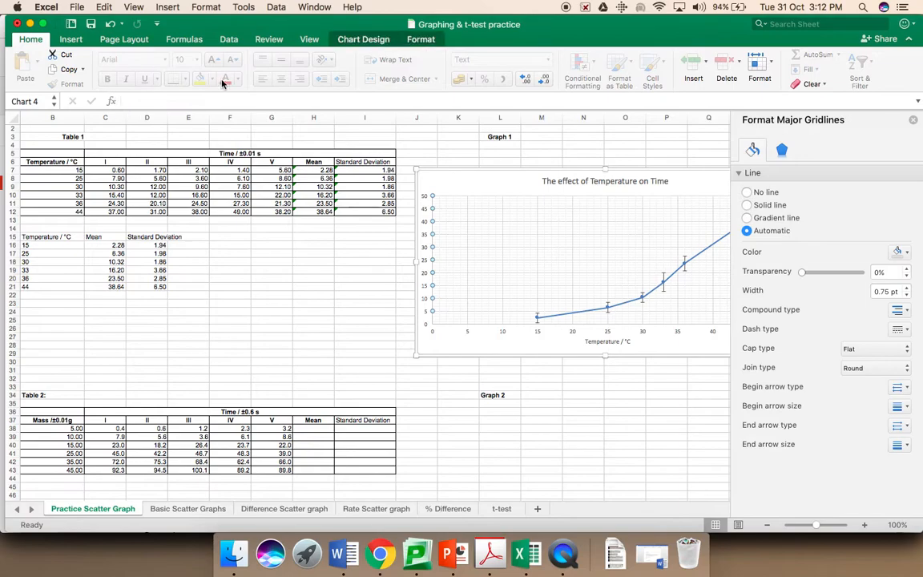
left_click(346, 39)
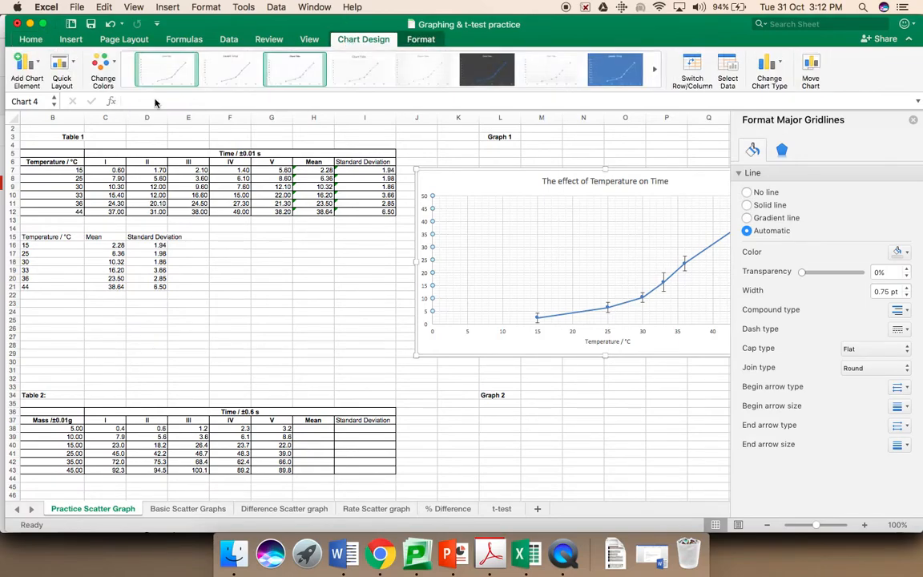
left_click(26, 64)
mouse_move(50, 102)
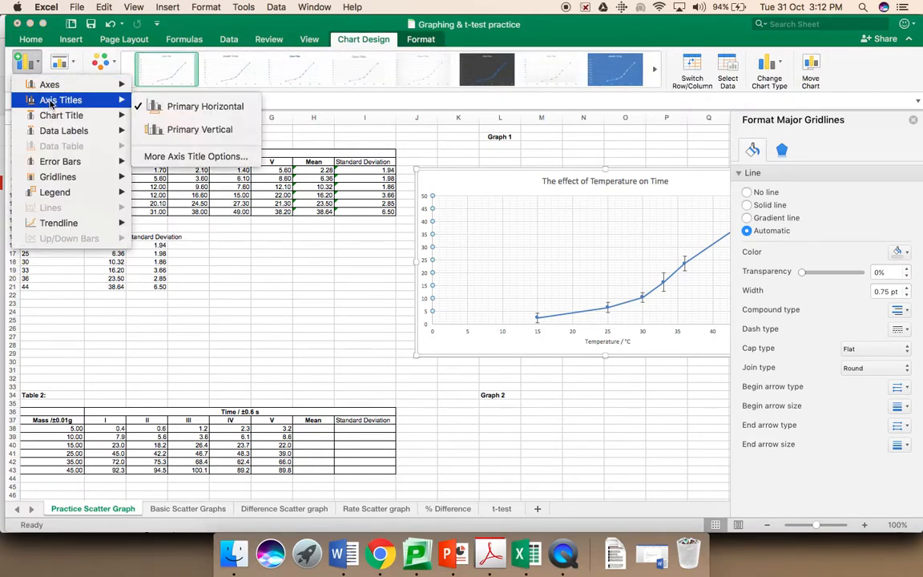
left_click(189, 131)
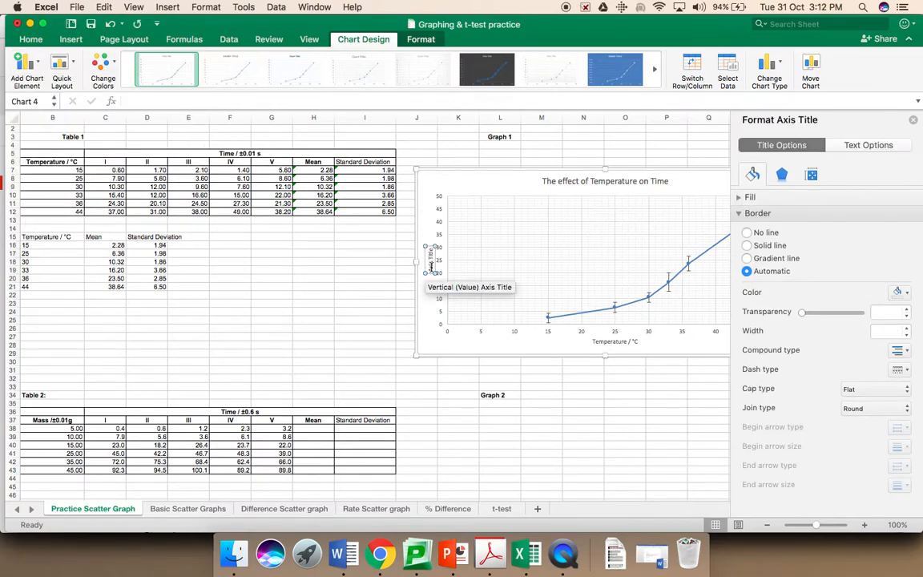
triple_click(430, 260)
key("super+v")
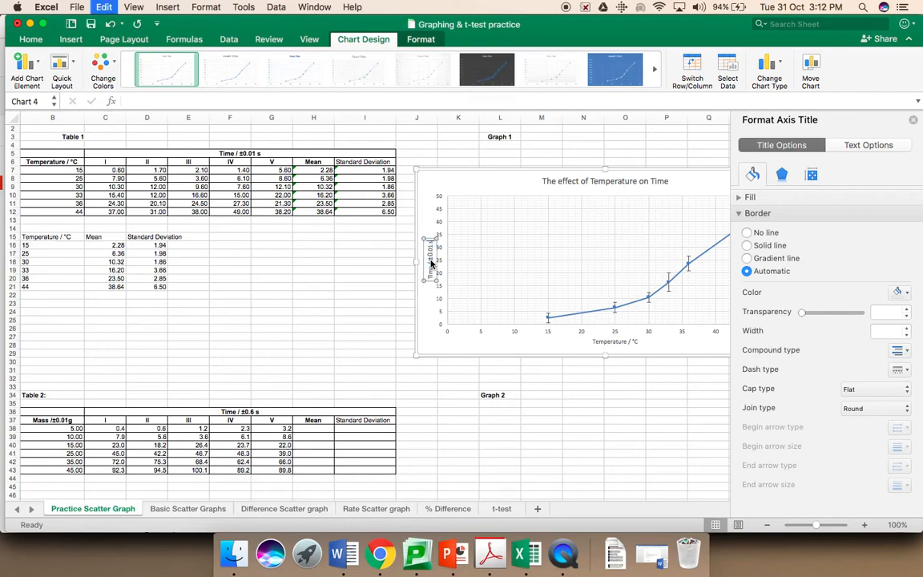
left_click(433, 276)
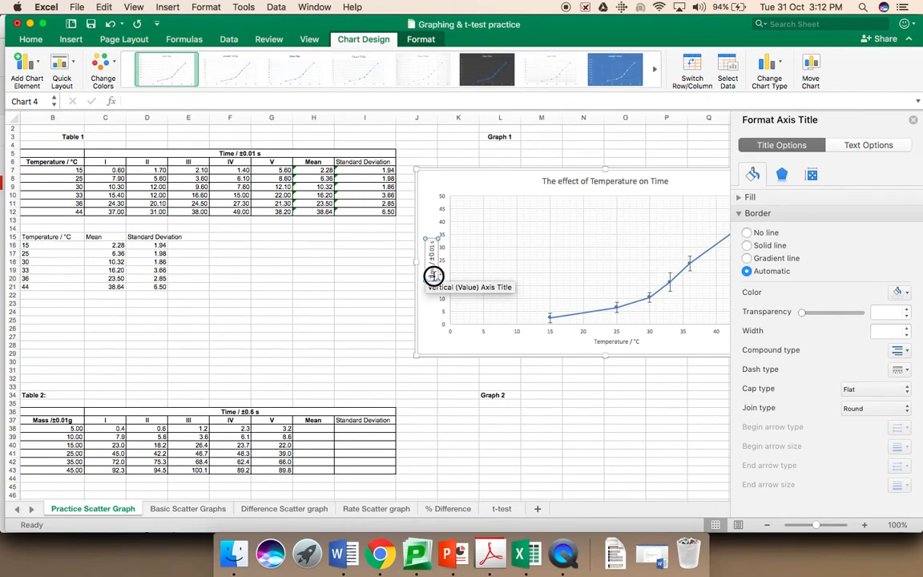
type("Mean Time")
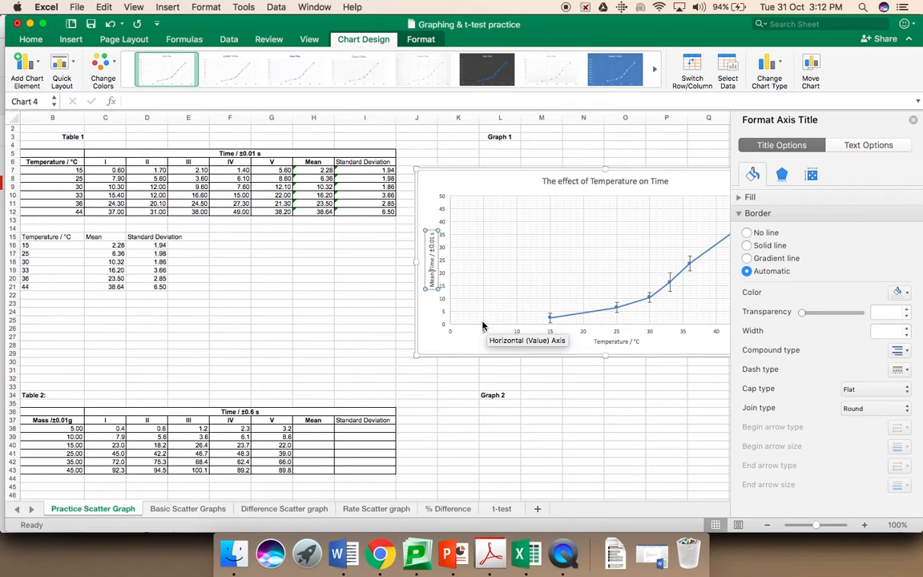
Step: Open the Format Axis pane for the vertical axis and expand its Number settings
left_click(473, 168)
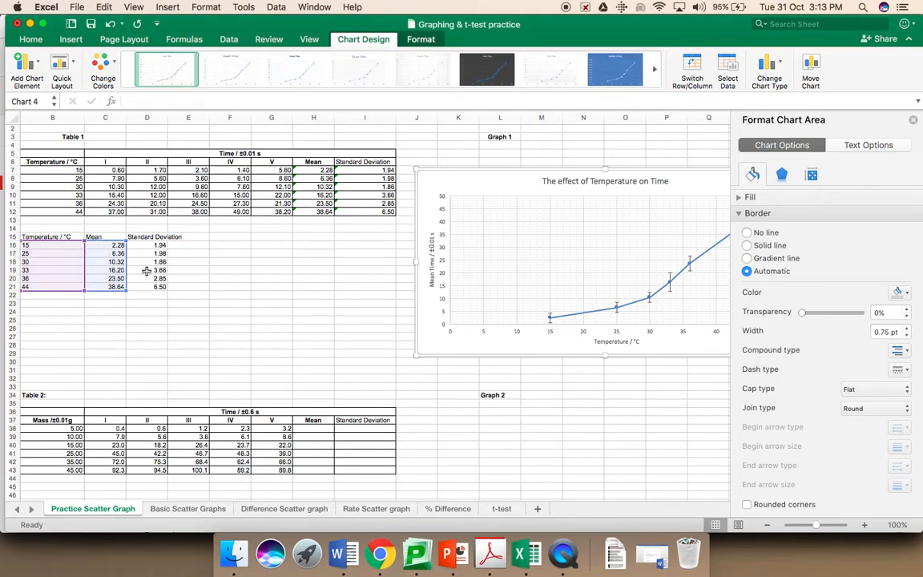
left_click(442, 268)
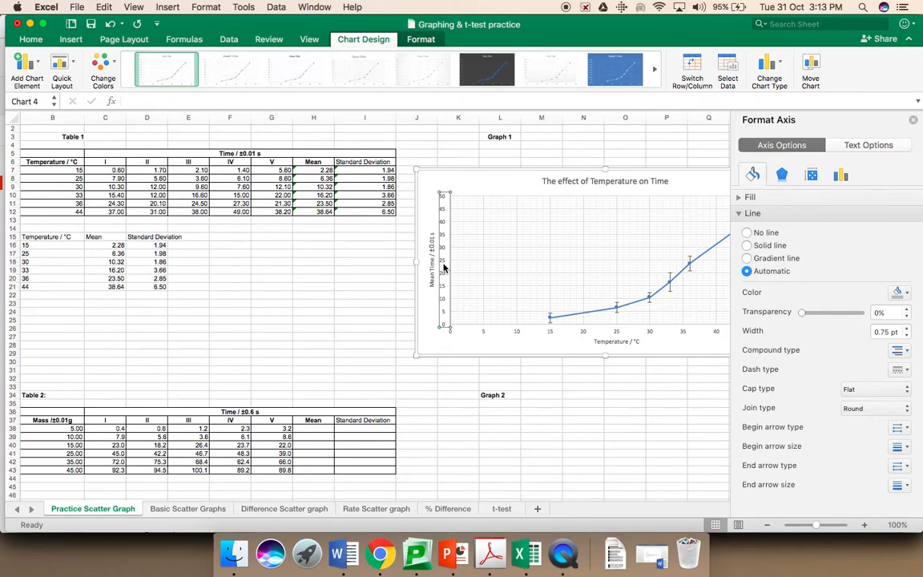
right_click(443, 268)
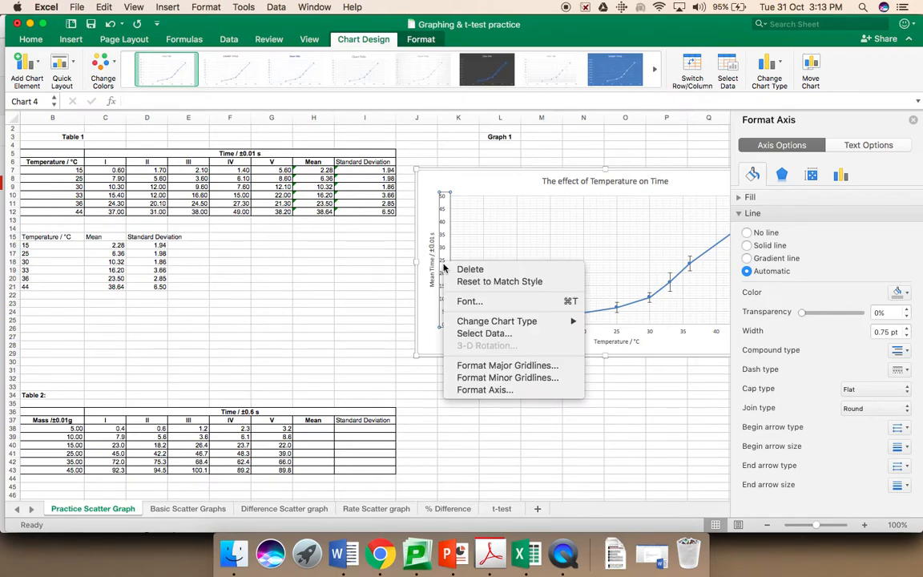
left_click(490, 391)
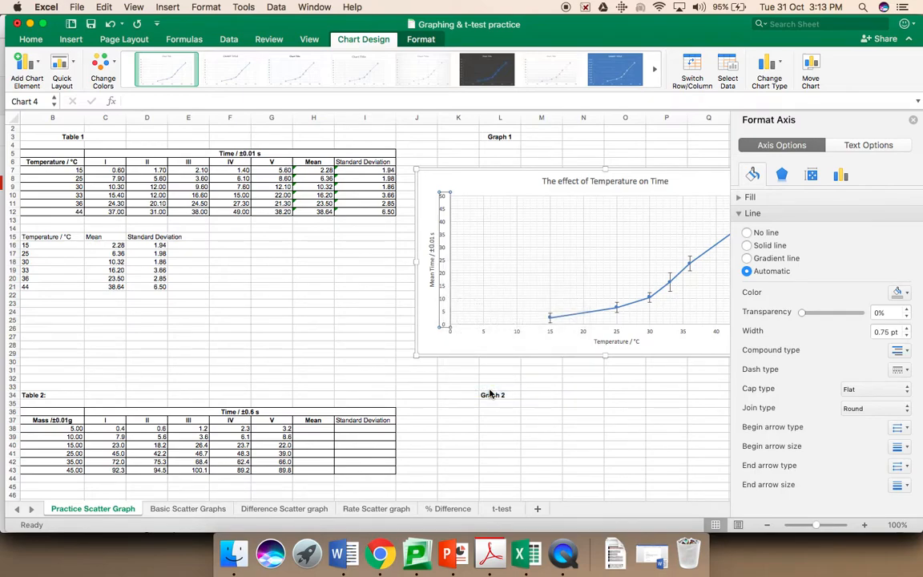
scroll(756, 360, "down", 2)
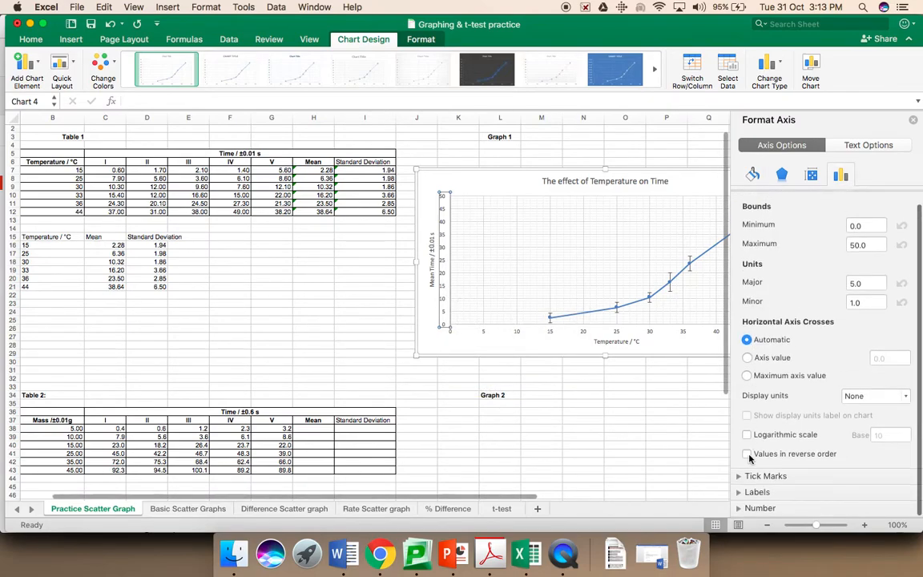
left_click(760, 507)
Step: Set the vertical axis labels to the Number category with 2 decimal places
scroll(809, 445, "down", 3)
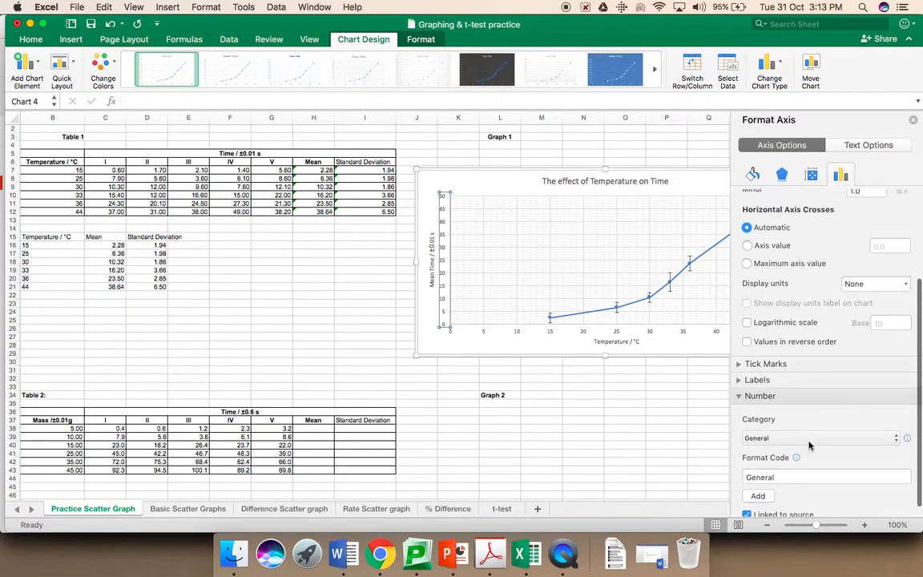
left_click(799, 464)
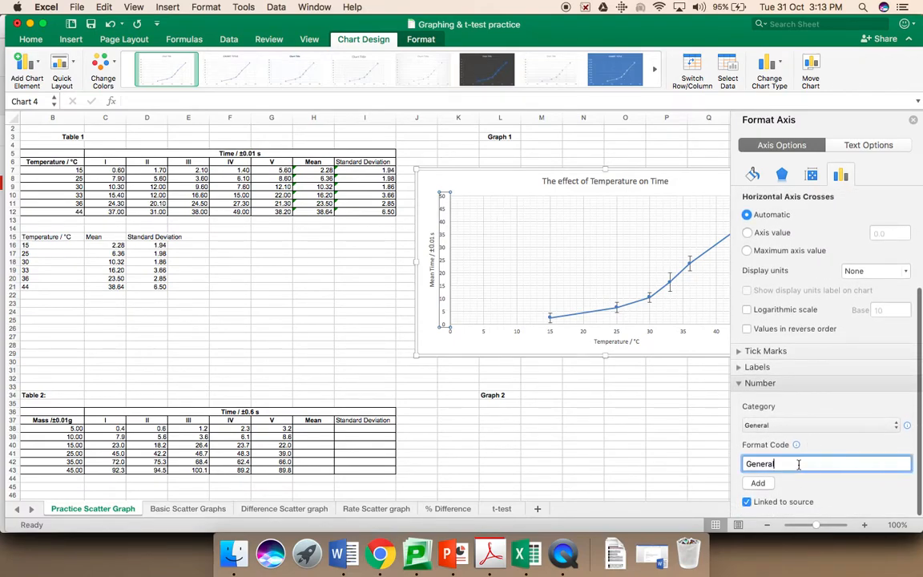
left_click(793, 426)
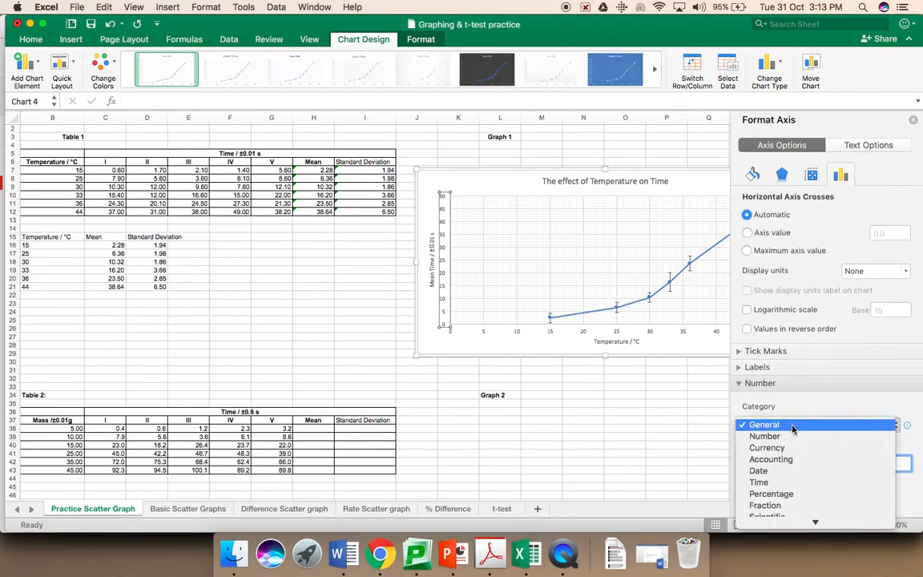
left_click(793, 437)
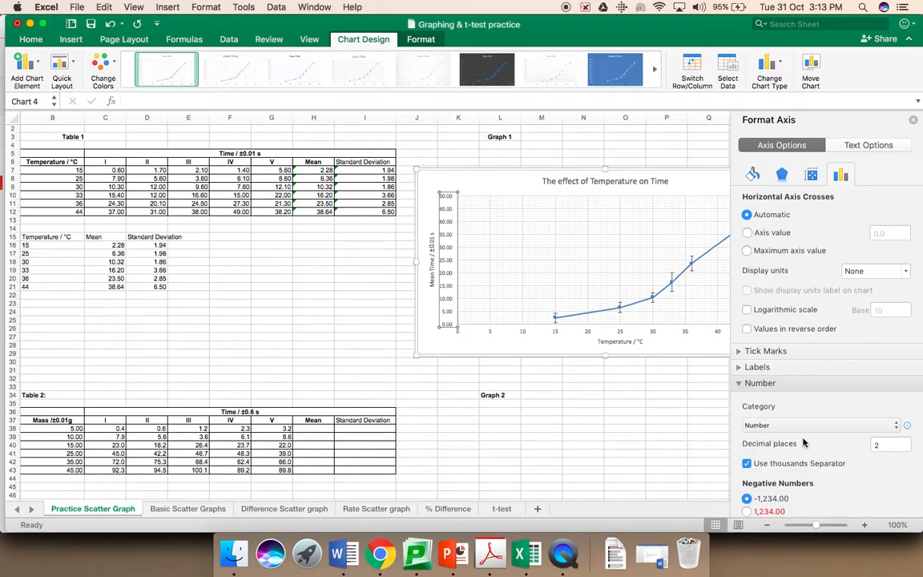
left_click(886, 446)
key("BackSpace")
type("1")
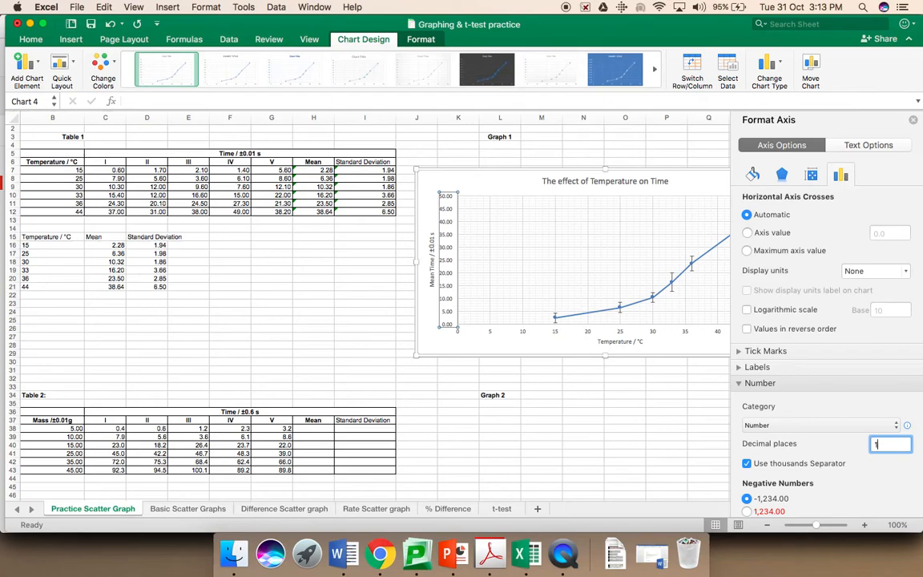
key("Return")
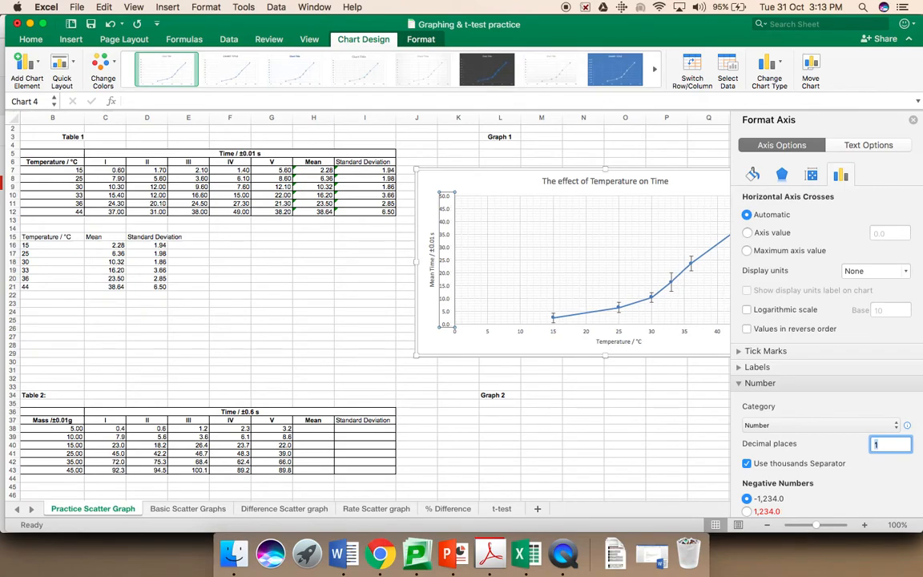
type("2")
key("Return")
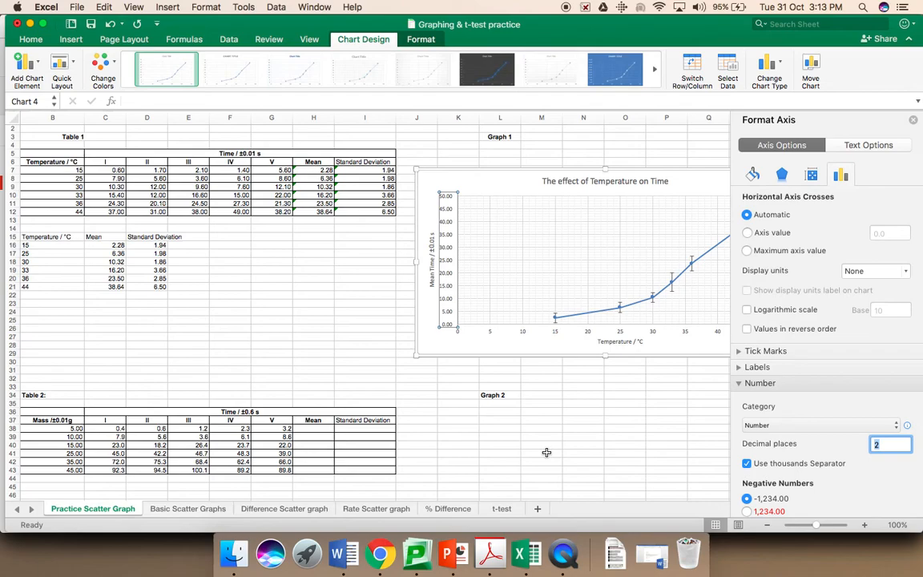
scroll(493, 426, "right", 3)
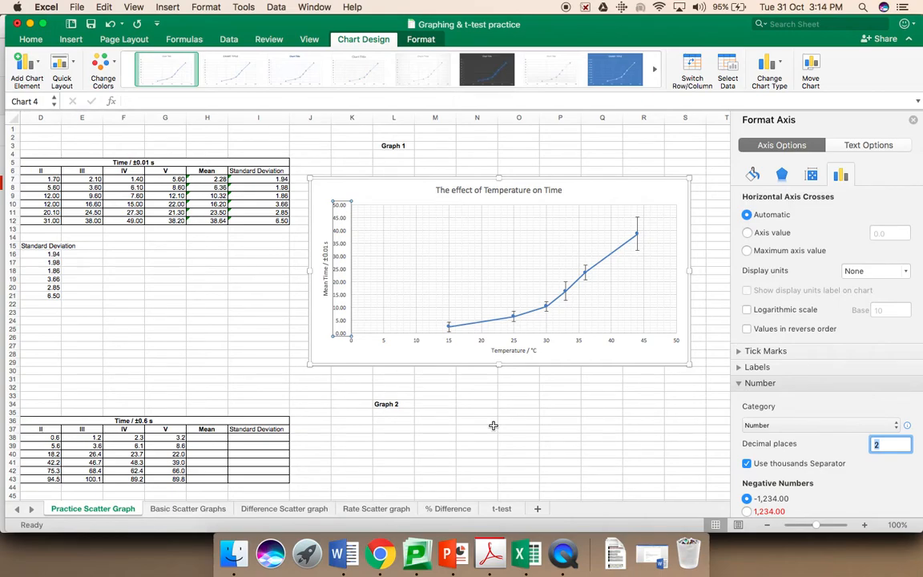
scroll(493, 425, "left", 2)
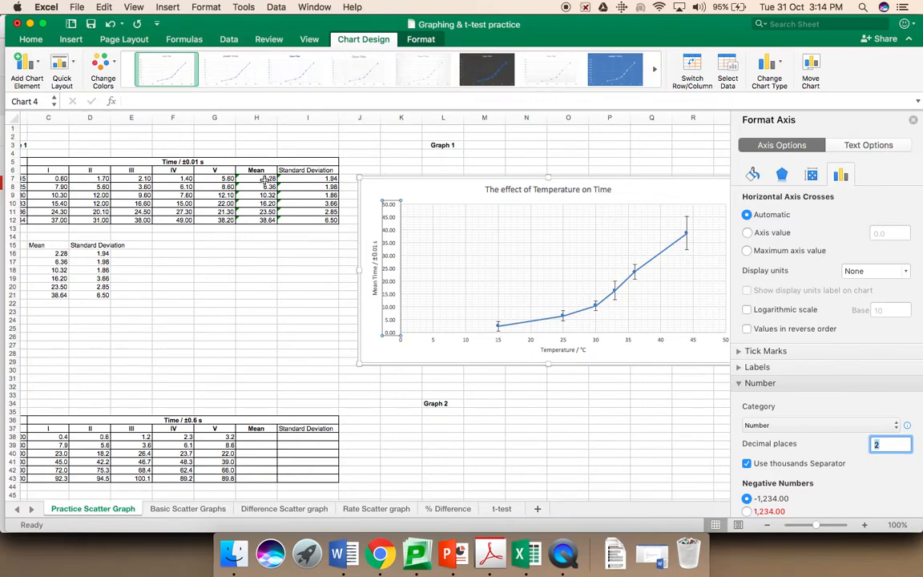
scroll(265, 180, "left", 2)
scroll(265, 180, "down", 1)
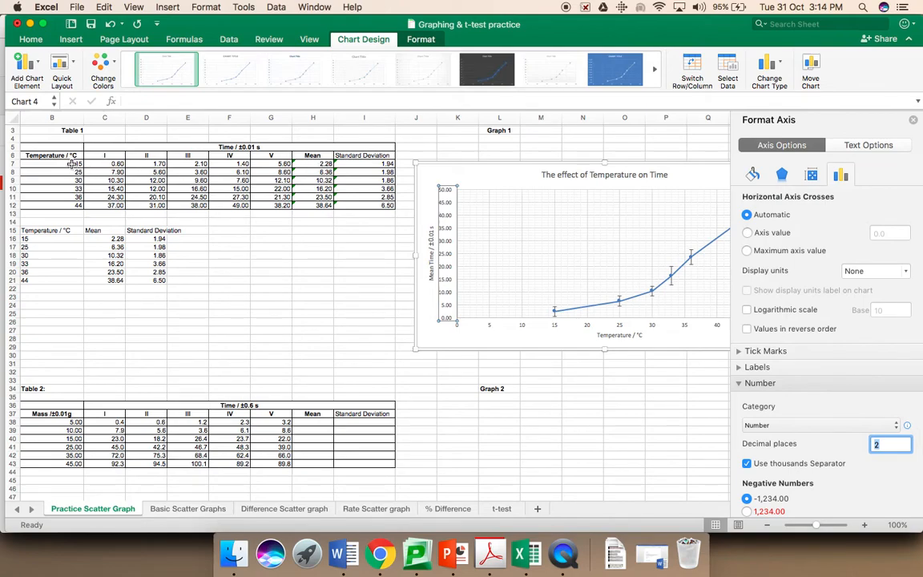
mouse_move(554, 314)
scroll(365, 288, "right", 1)
scroll(364, 289, "right", 1)
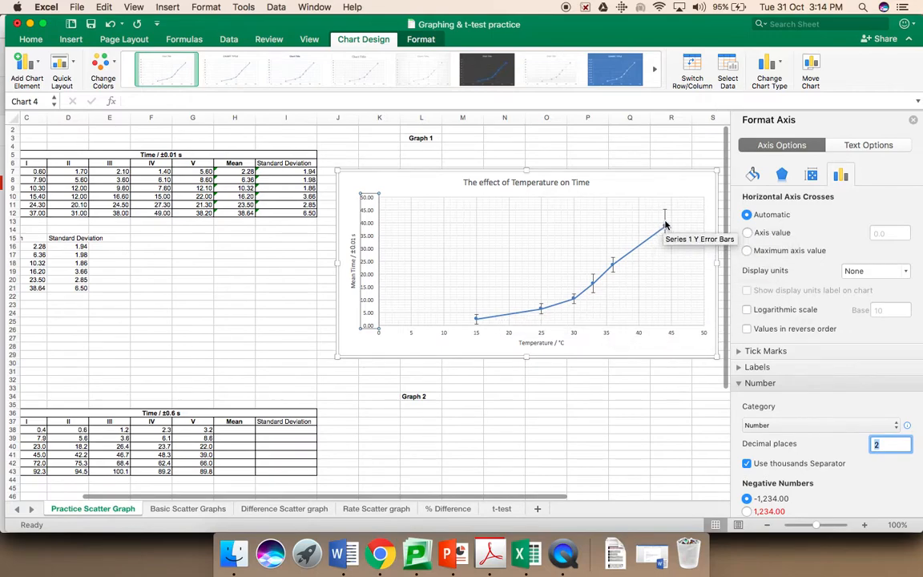
mouse_move(666, 229)
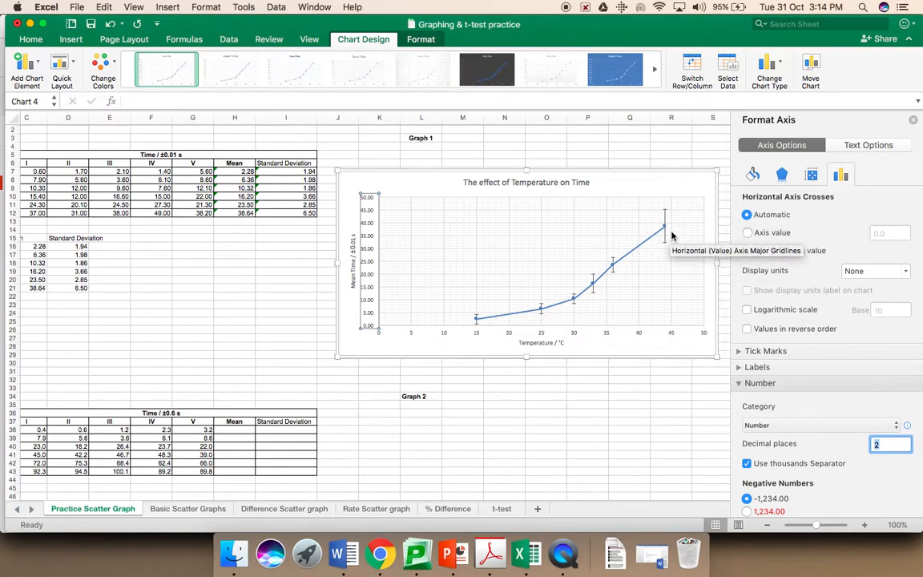